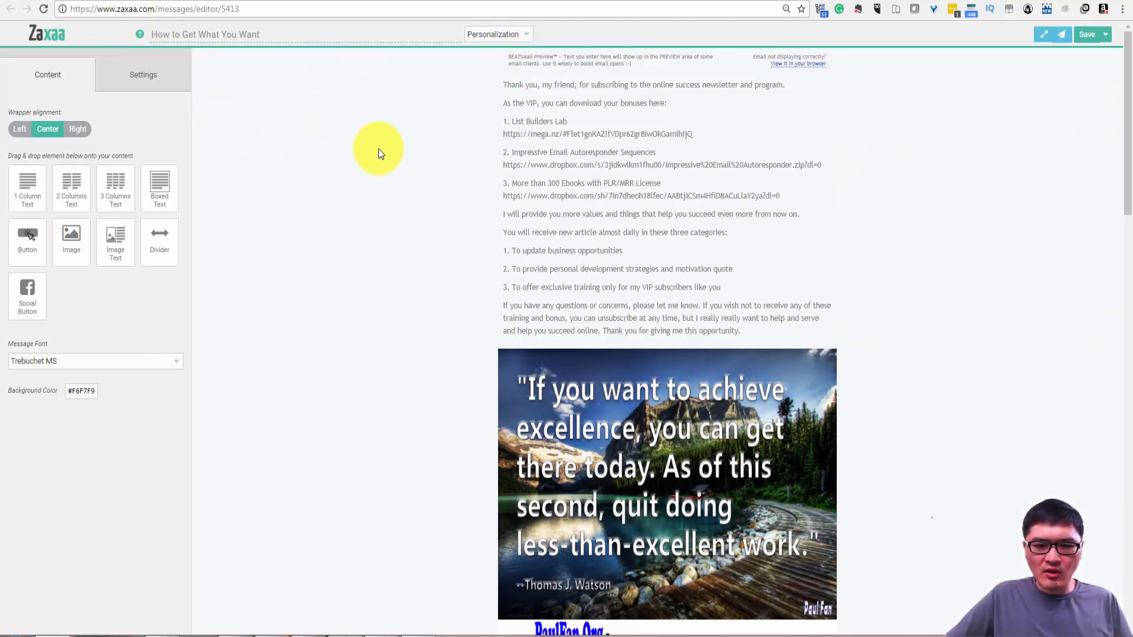
Examine the How to Get What You Want email from the bonus links through the article and video to the social icons and footer.
{"action": "scroll", "coordinate": [419, 283], "scroll_direction": "down", "scroll_amount": 3}
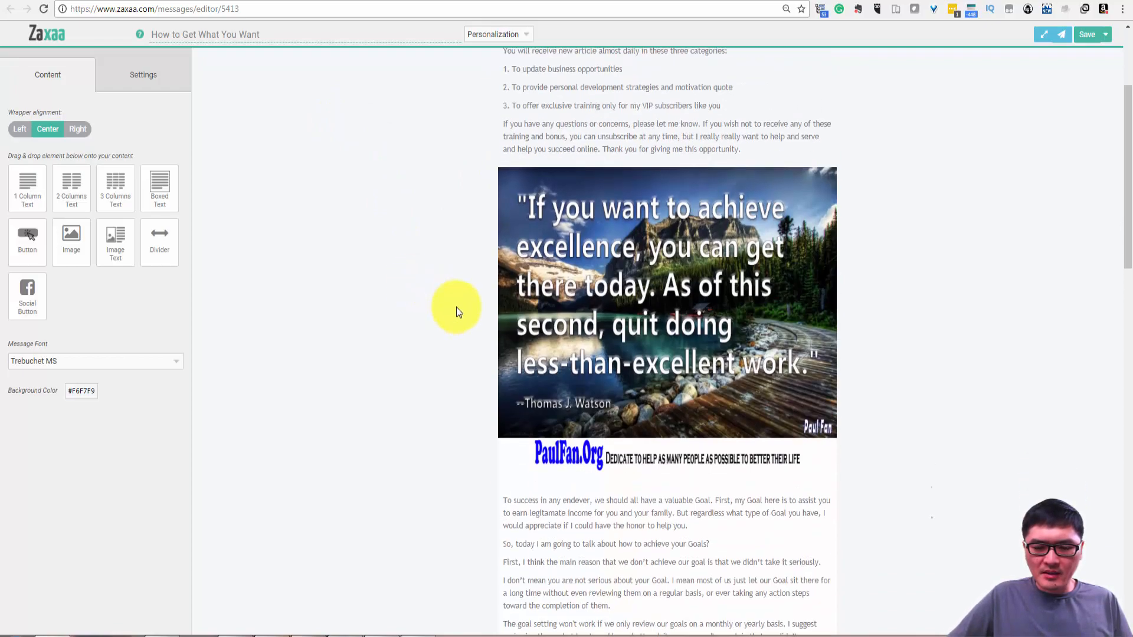
{"action": "scroll", "coordinate": [508, 328], "scroll_direction": "down", "scroll_amount": 11}
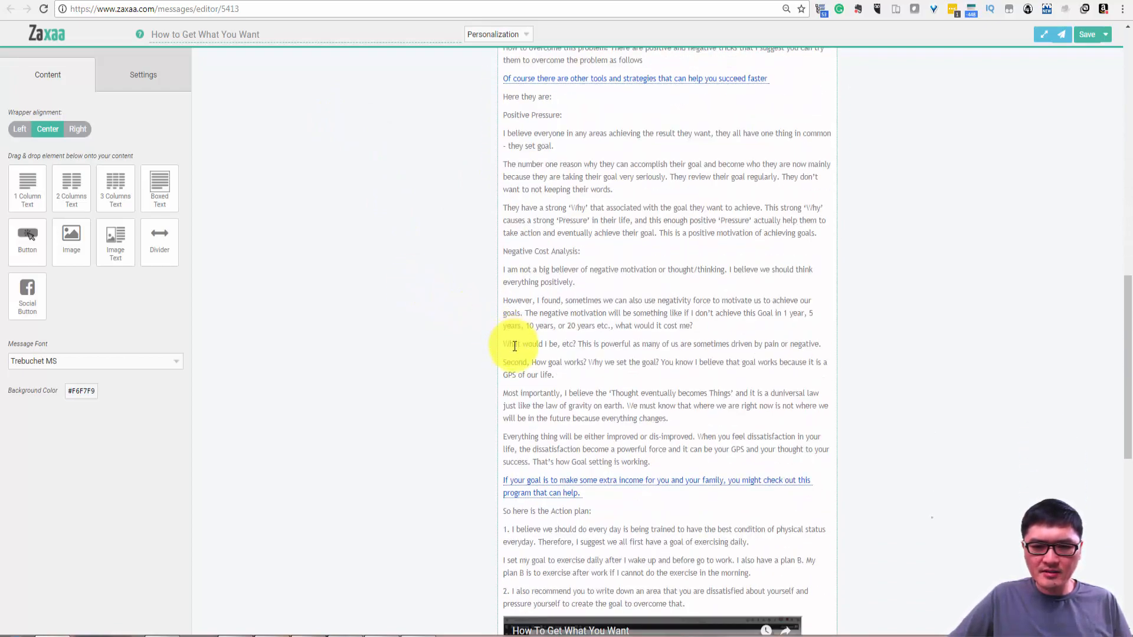
{"action": "scroll", "coordinate": [476, 321], "scroll_direction": "up", "scroll_amount": 4}
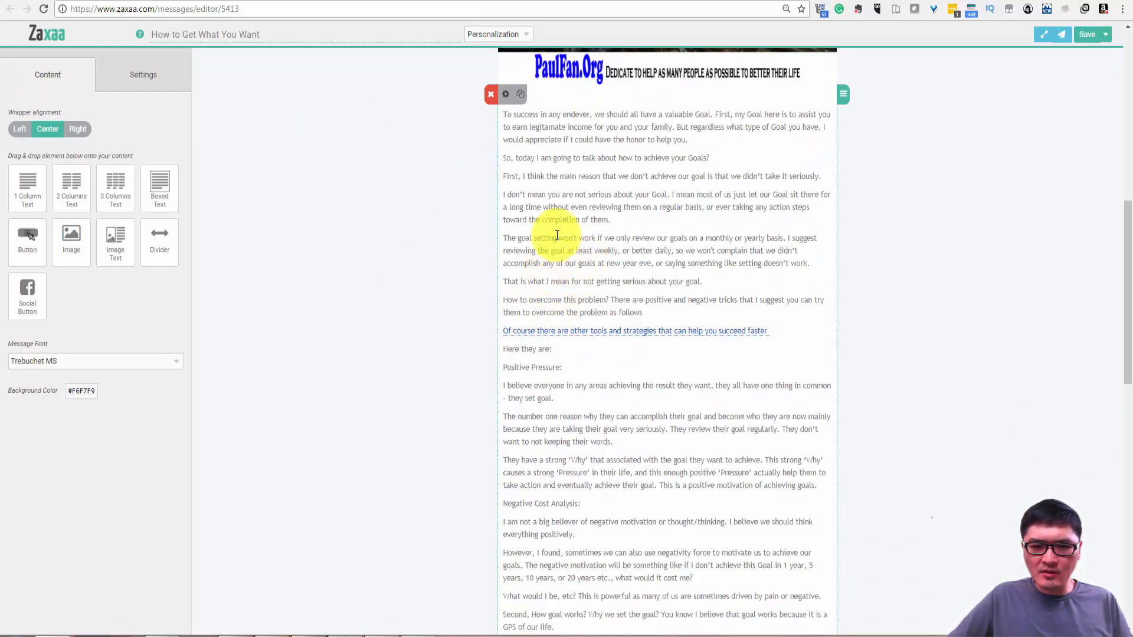
{"action": "scroll", "coordinate": [560, 209], "scroll_direction": "up", "scroll_amount": 1}
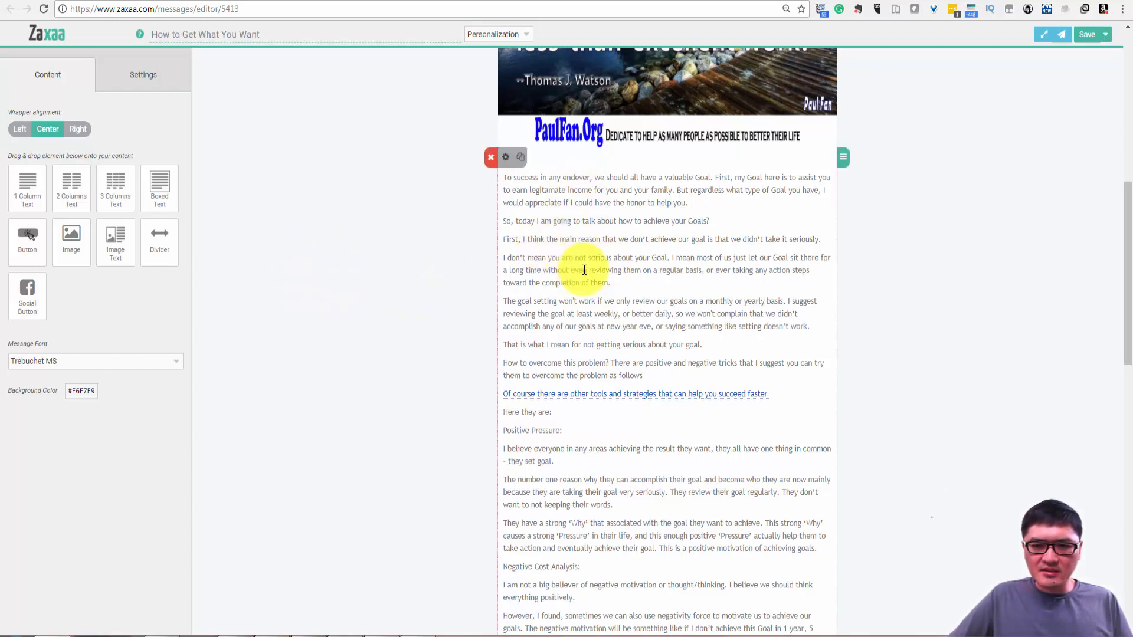
{"action": "scroll", "coordinate": [584, 265], "scroll_direction": "down", "scroll_amount": 2}
{"action": "scroll", "coordinate": [584, 264], "scroll_direction": "down", "scroll_amount": 5}
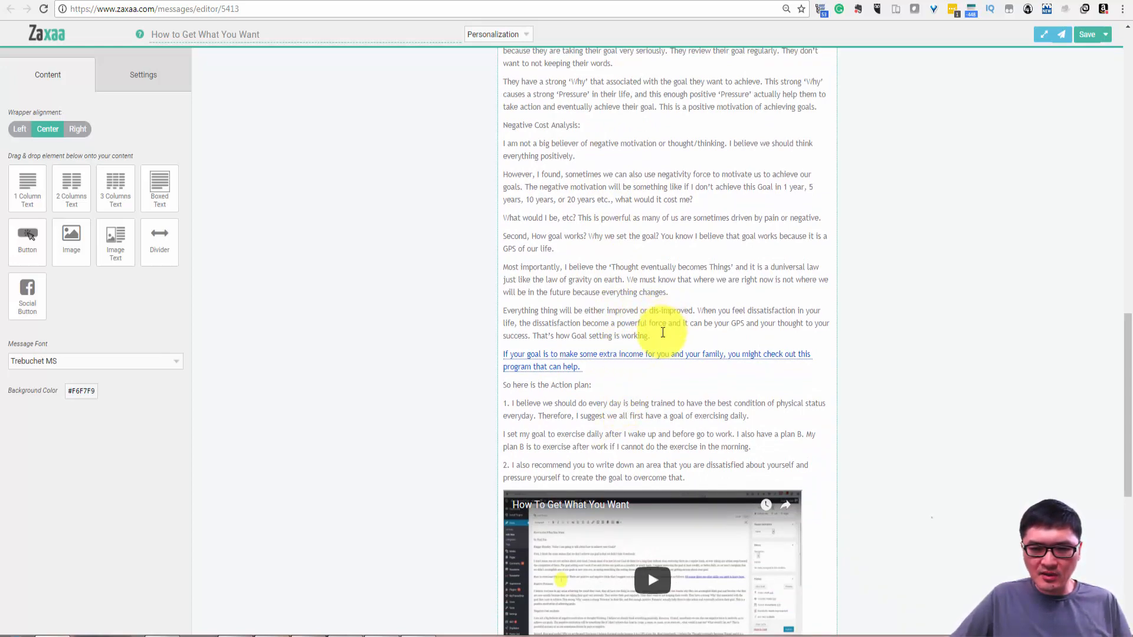
{"action": "scroll", "coordinate": [640, 366], "scroll_direction": "down", "scroll_amount": 5}
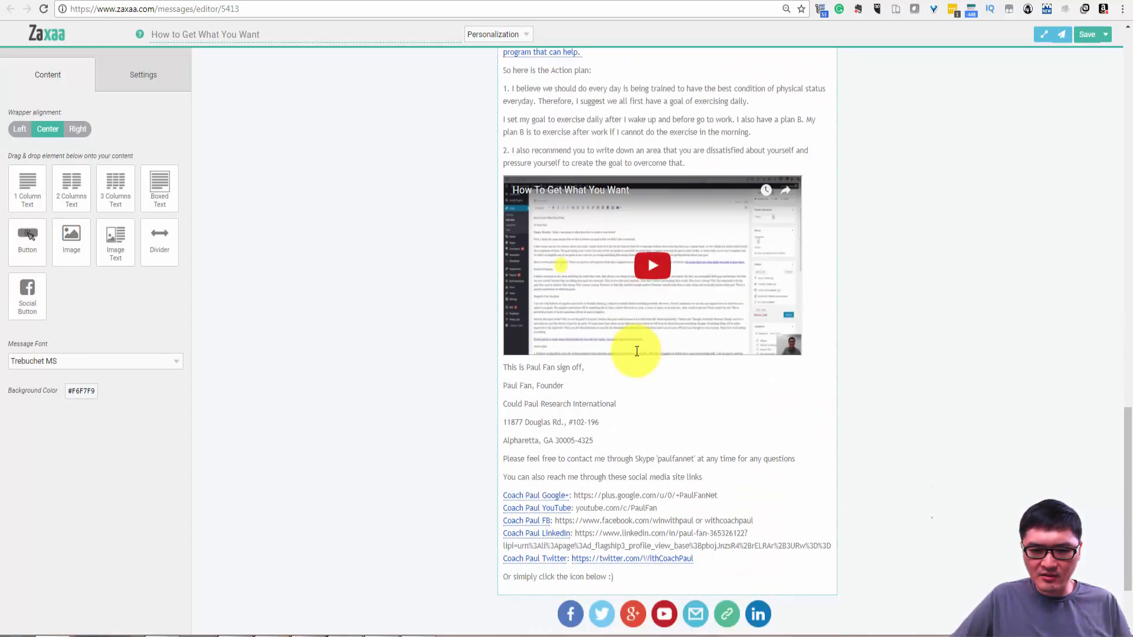
{"action": "scroll", "coordinate": [451, 266], "scroll_direction": "up", "scroll_amount": 10}
{"action": "scroll", "coordinate": [455, 261], "scroll_direction": "up", "scroll_amount": 1}
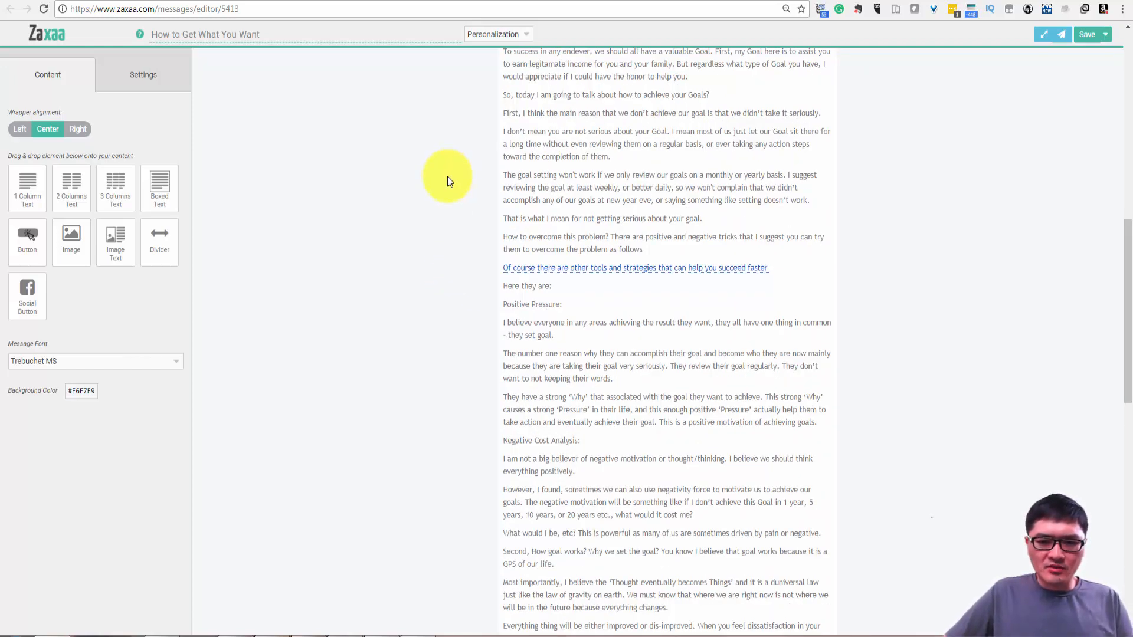
{"action": "scroll", "coordinate": [544, 228], "scroll_direction": "down", "scroll_amount": 12}
{"action": "scroll", "coordinate": [587, 350], "scroll_direction": "down", "scroll_amount": 1}
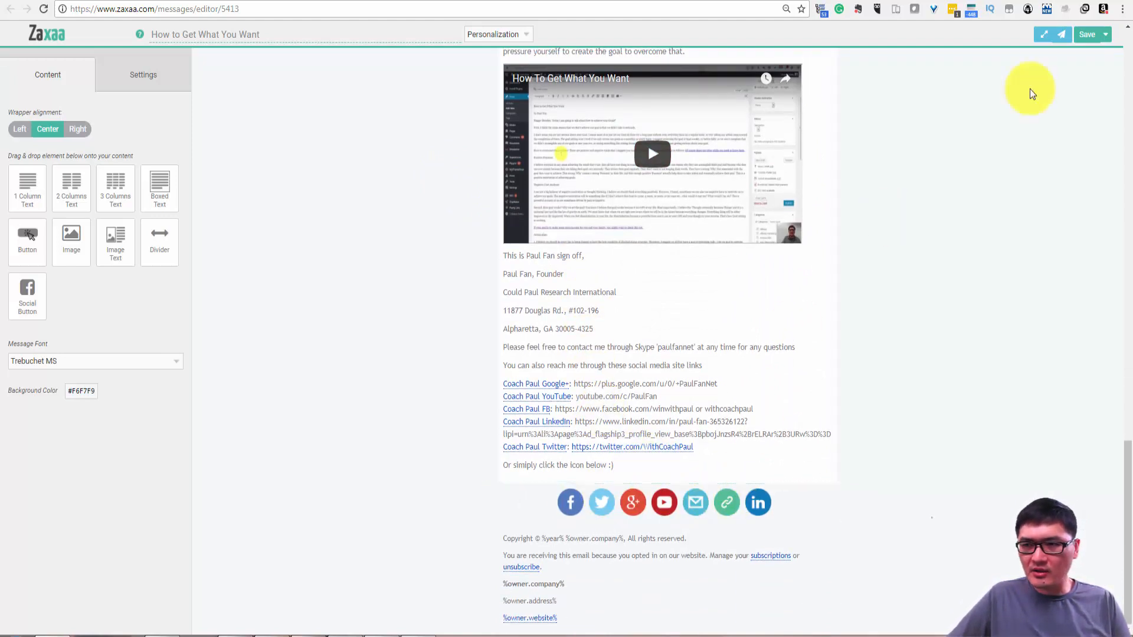
Review the email's save options, body text and Personalization choices, and return to the email sequence's steps.
{"action": "left_click", "coordinate": [1105, 35]}
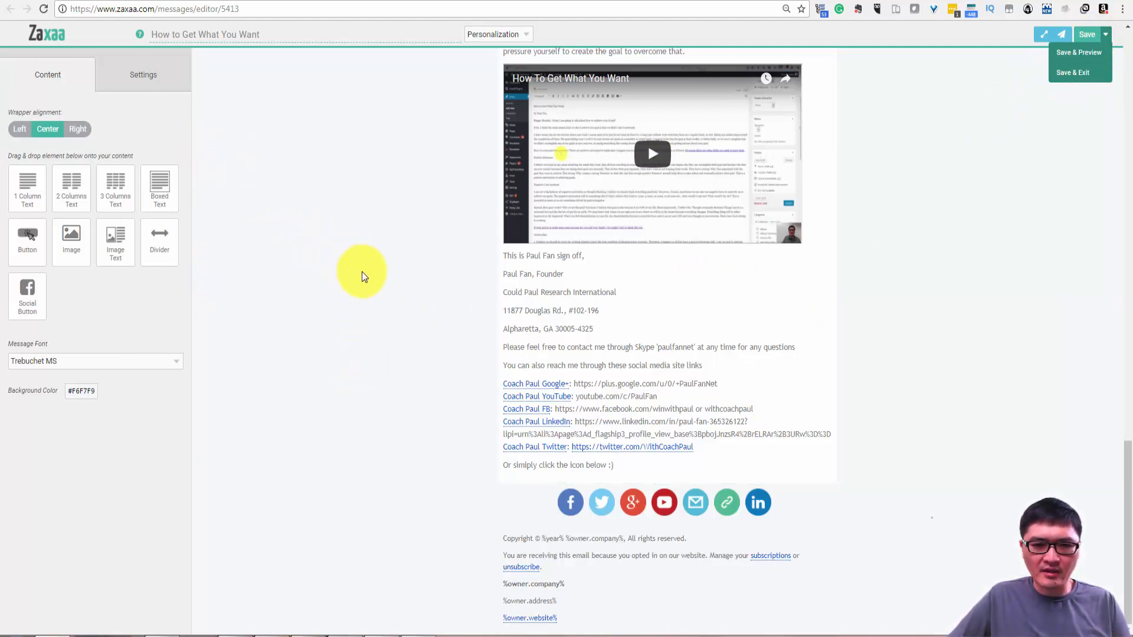
{"action": "scroll", "coordinate": [451, 197], "scroll_direction": "up", "scroll_amount": 12}
{"action": "scroll", "coordinate": [603, 448], "scroll_direction": "down", "scroll_amount": 3}
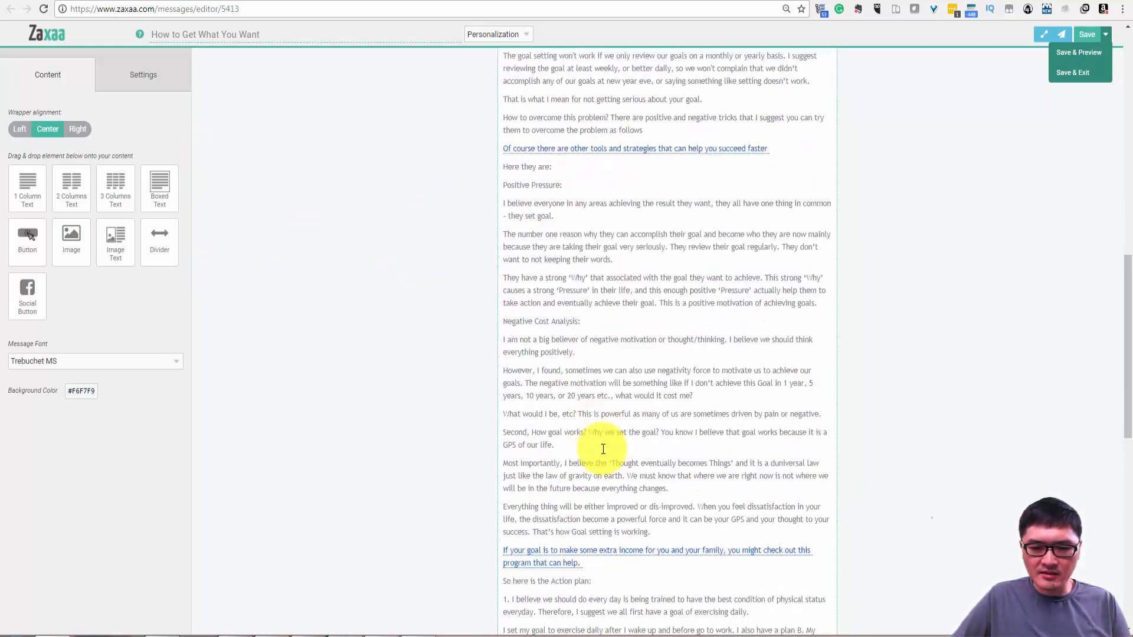
{"action": "scroll", "coordinate": [603, 448], "scroll_direction": "down", "scroll_amount": 8}
{"action": "scroll", "coordinate": [149, 95], "scroll_direction": "up", "scroll_amount": 5}
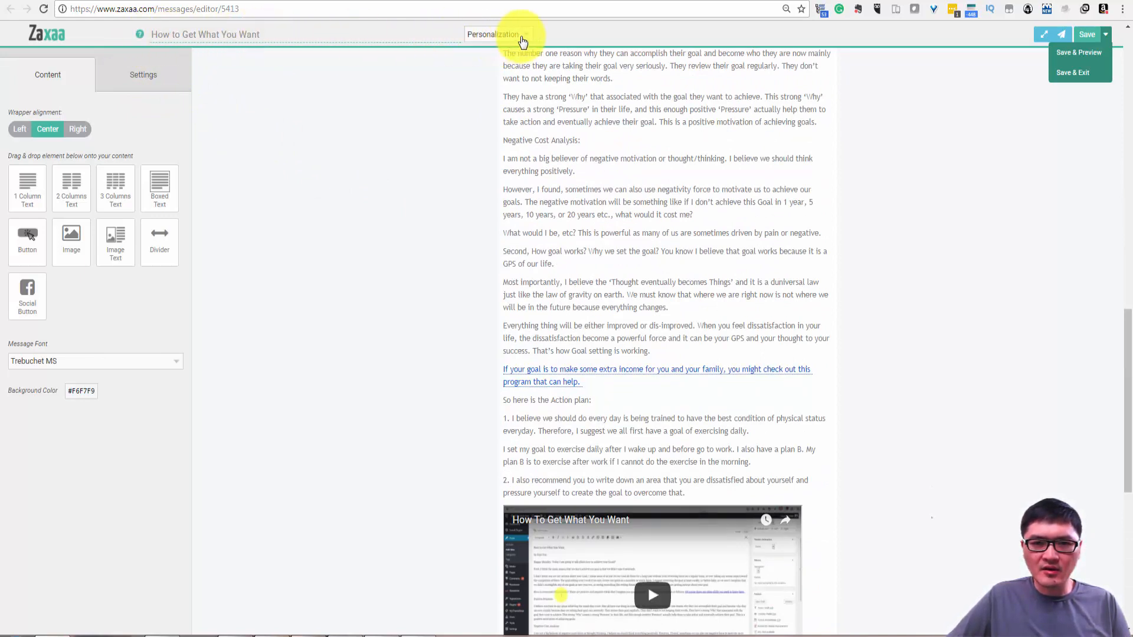
{"action": "left_click", "coordinate": [520, 34]}
{"action": "left_click", "coordinate": [281, 190]}
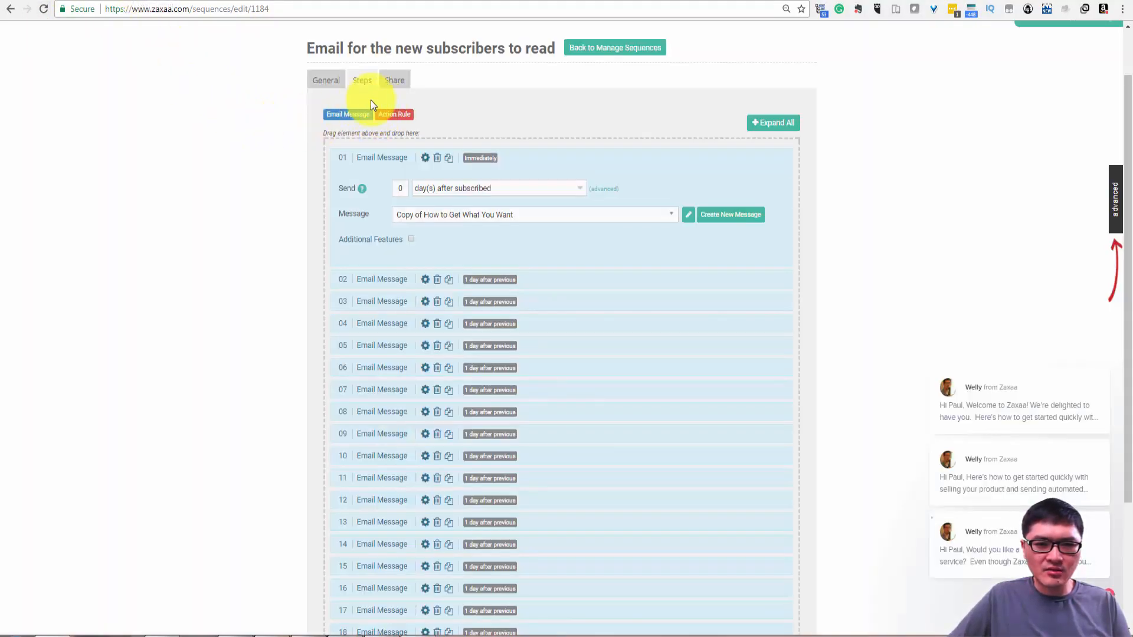
Leave the sequence's steps and open the Manage Broadcasts page of the BEATS Mail System.
{"action": "left_click", "coordinate": [327, 83]}
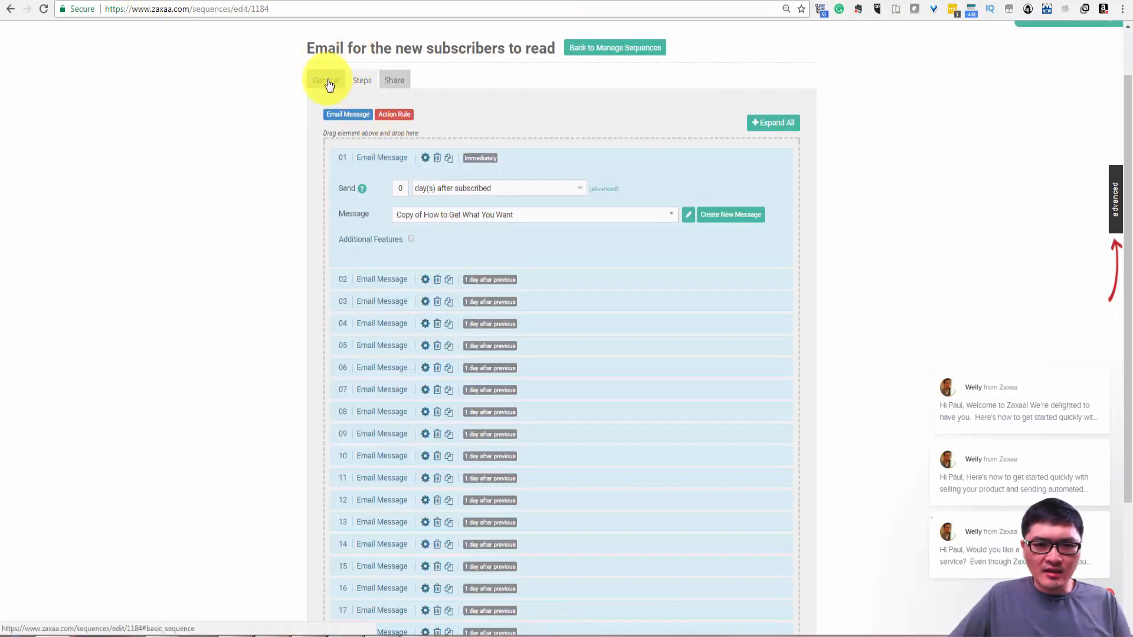
{"action": "scroll", "coordinate": [366, 68], "scroll_direction": "up", "scroll_amount": 1}
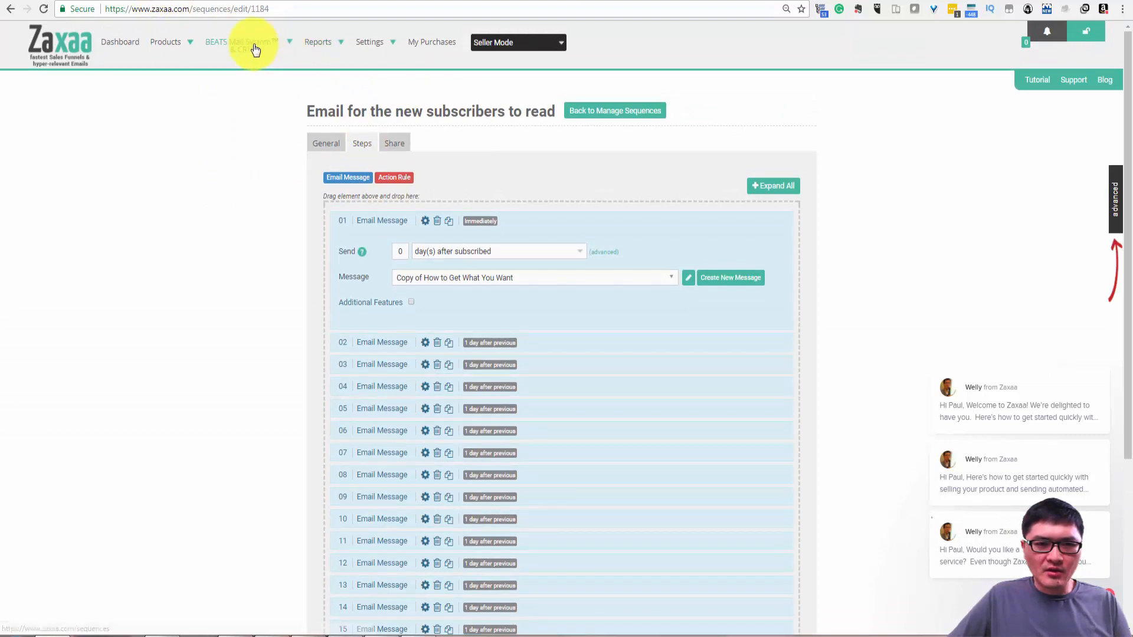
{"action": "mouse_move", "coordinate": [248, 53]}
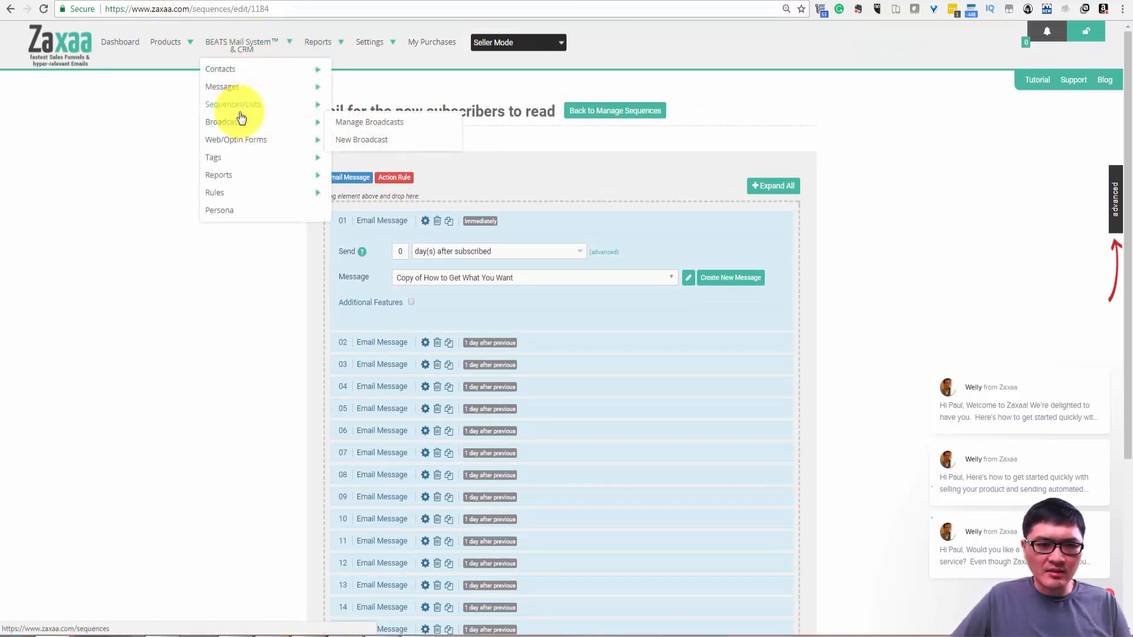
{"action": "mouse_move", "coordinate": [240, 123]}
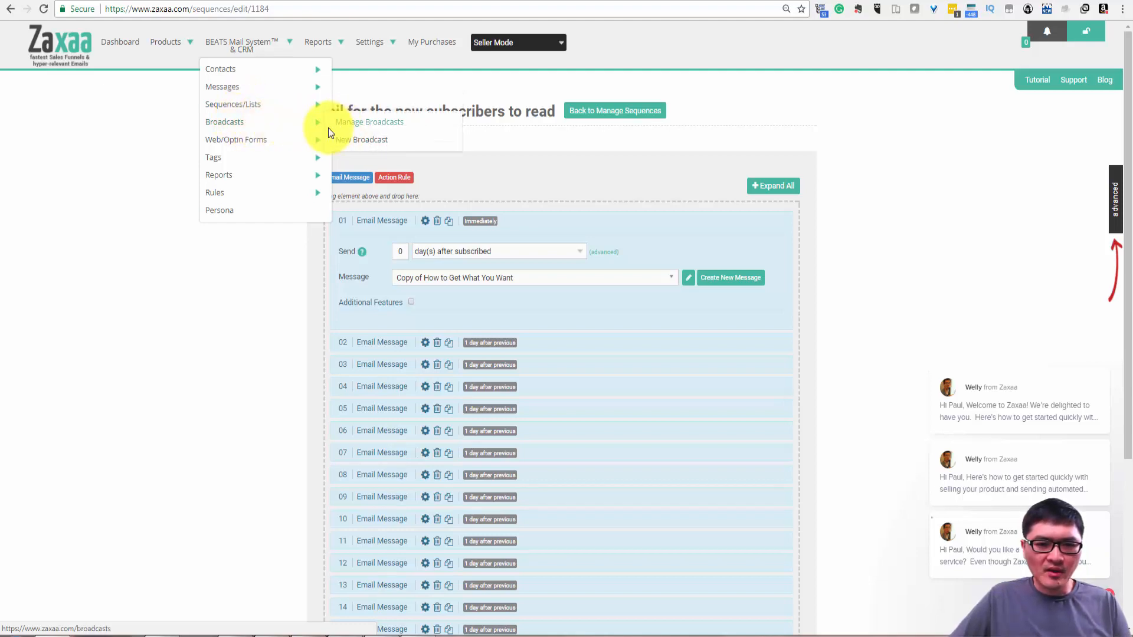
{"action": "left_click", "coordinate": [355, 126]}
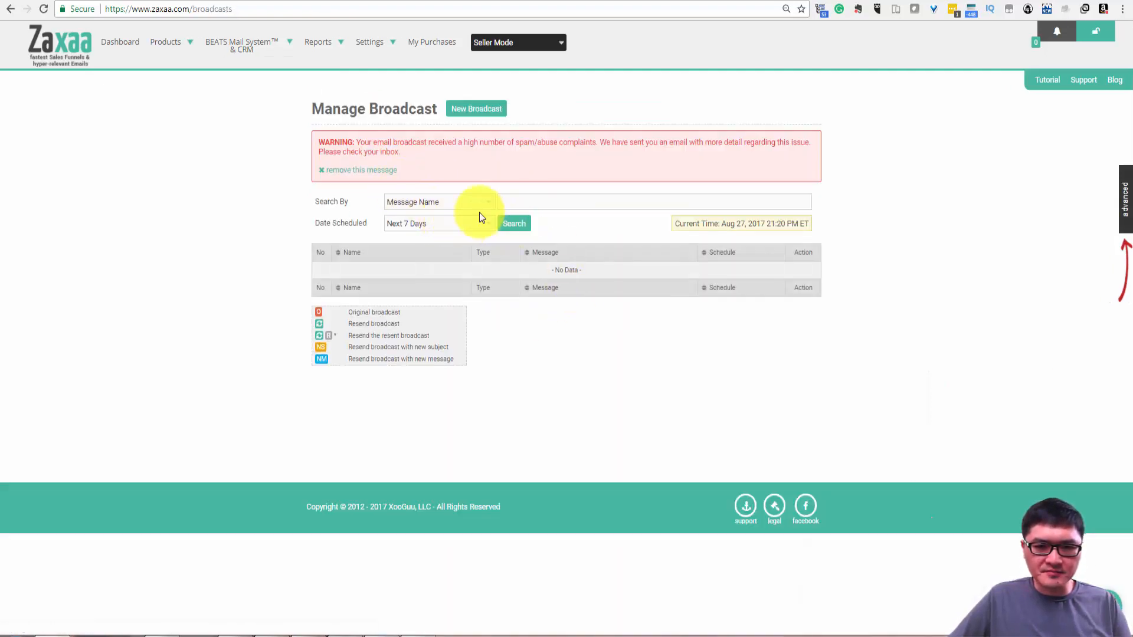
Search the broadcasts by message name with the scheduled date set to All, and examine the Original broadcast type in the legend.
{"action": "left_click", "coordinate": [464, 201]}
{"action": "left_click", "coordinate": [463, 214]}
{"action": "left_click", "coordinate": [511, 223]}
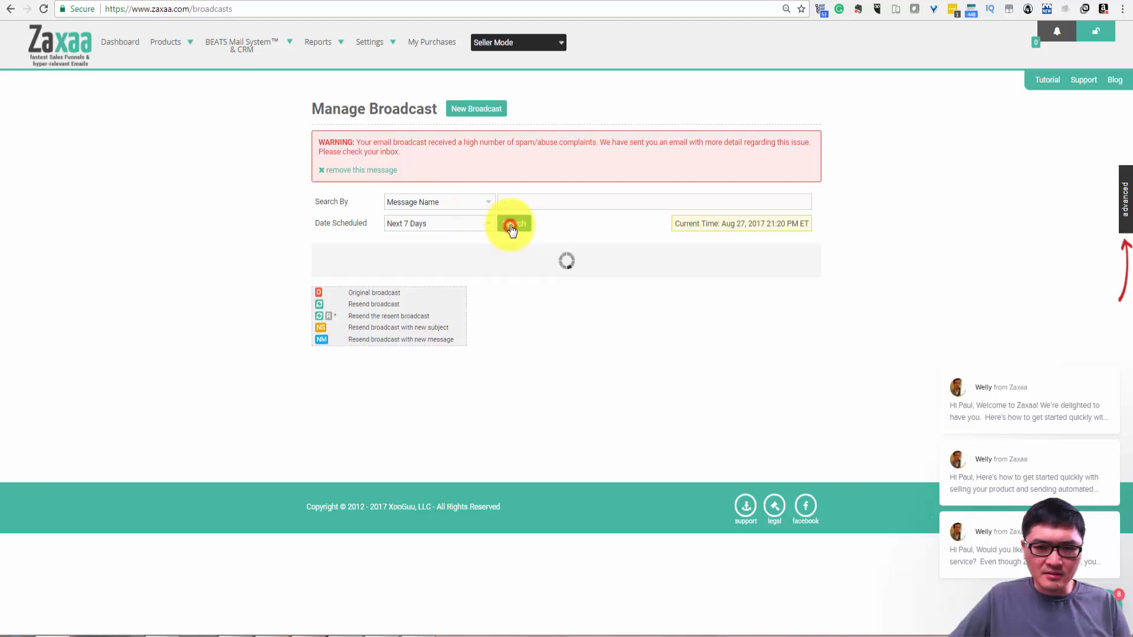
{"action": "left_click", "coordinate": [455, 224]}
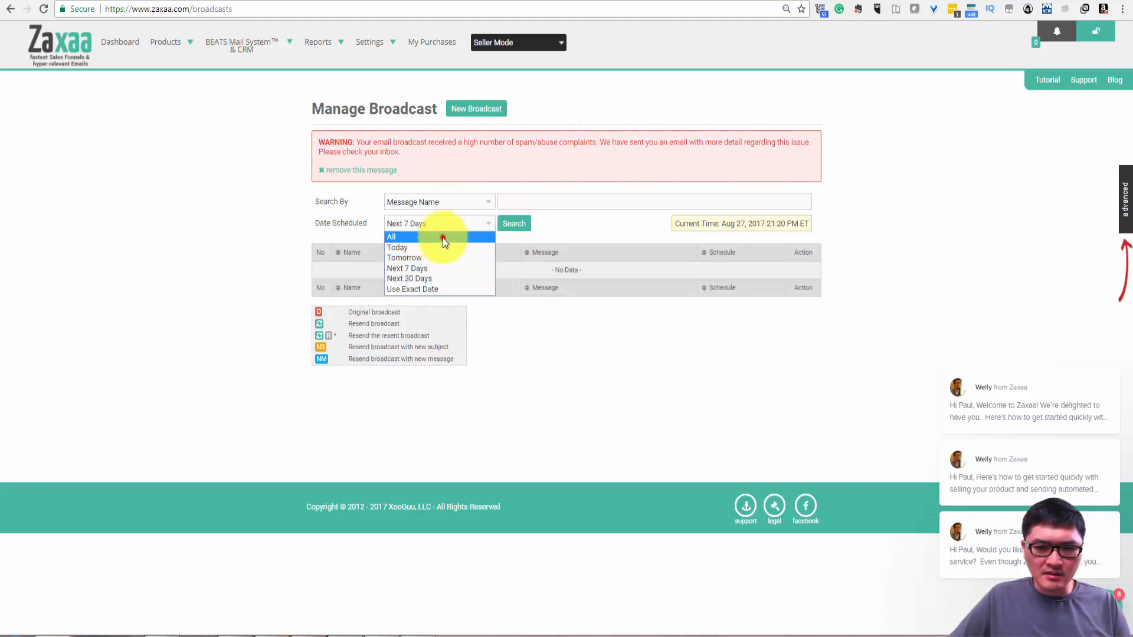
{"action": "left_click", "coordinate": [442, 237]}
{"action": "left_click", "coordinate": [511, 227]}
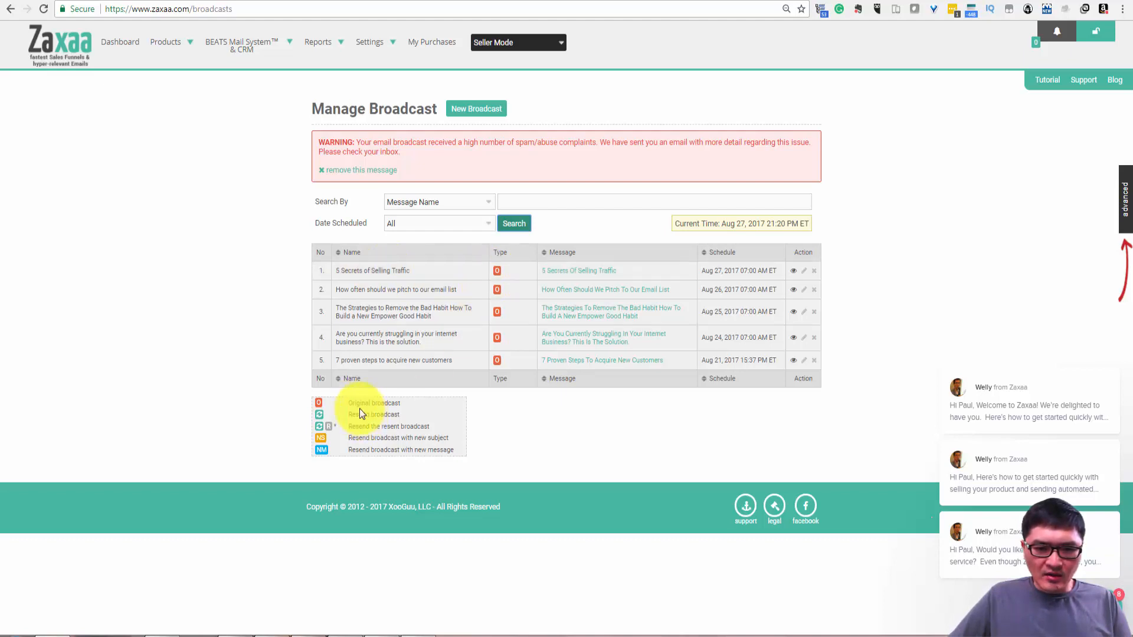
{"action": "left_click_drag", "start_coordinate": [353, 405], "coordinate": [400, 404]}
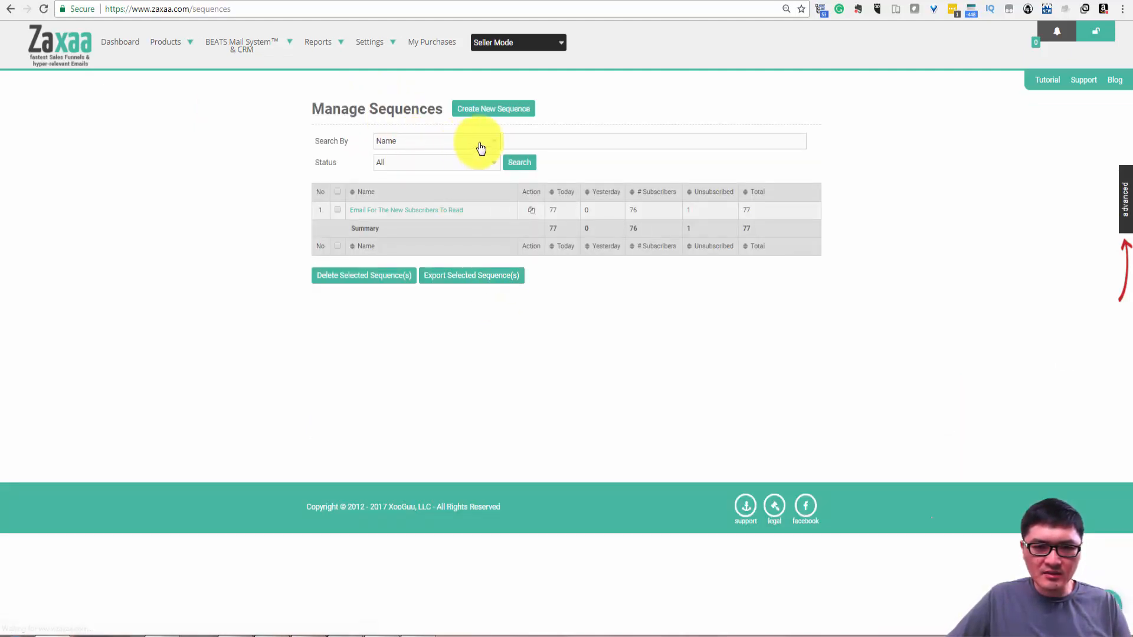
Search the sequences by name with any status and open the steps of Email For The New Subscribers To Read.
{"action": "left_click", "coordinate": [450, 144]}
{"action": "left_click", "coordinate": [454, 145]}
{"action": "left_click", "coordinate": [518, 163]}
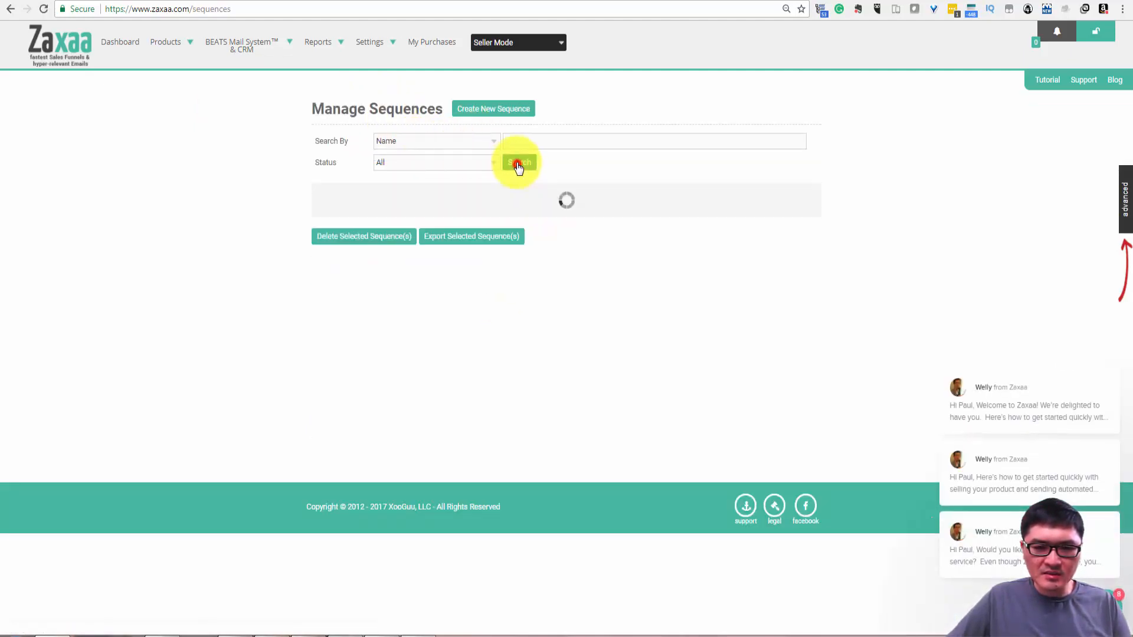
{"action": "left_click", "coordinate": [441, 214]}
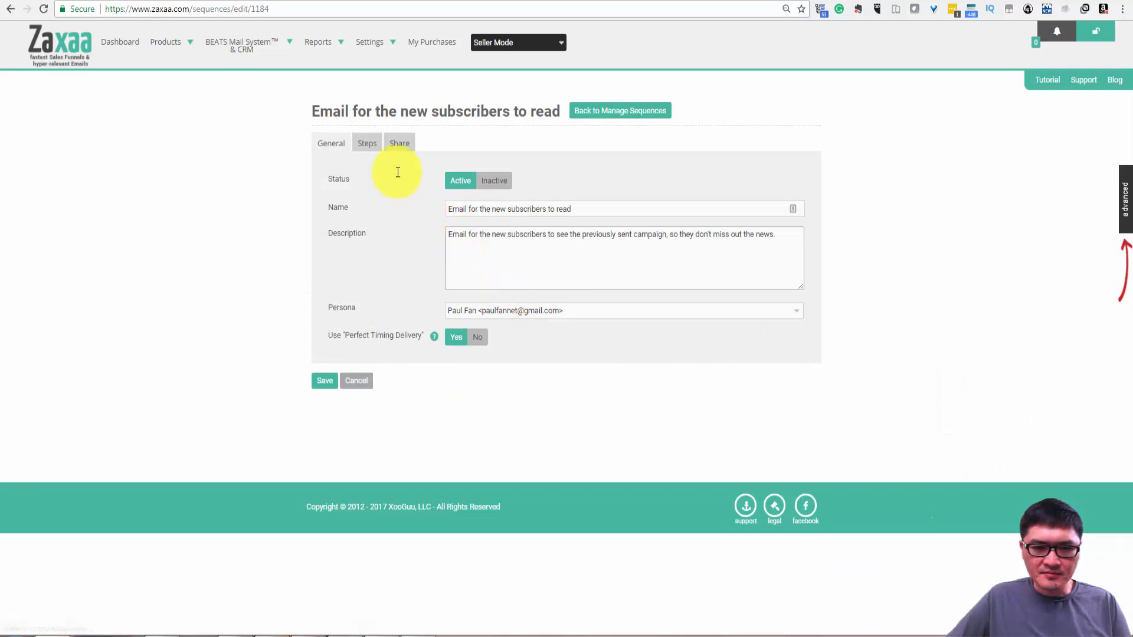
{"action": "left_click", "coordinate": [367, 145]}
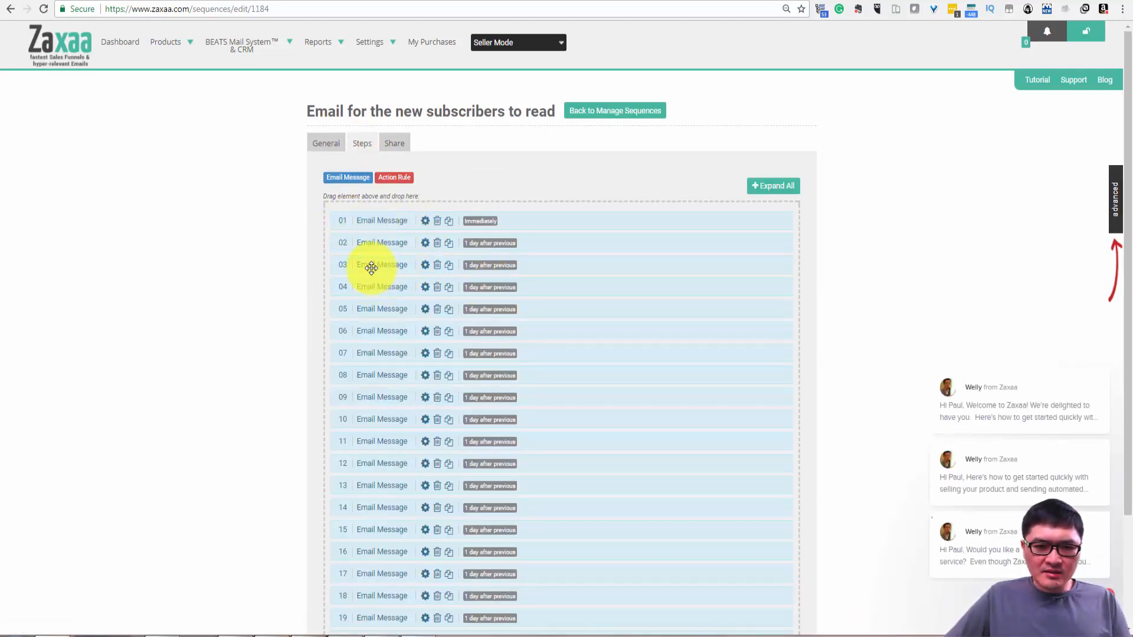
Add a new Email Message step at the end of the sequence.
{"action": "scroll", "coordinate": [373, 233], "scroll_direction": "down", "scroll_amount": 3}
{"action": "scroll", "coordinate": [359, 152], "scroll_direction": "up", "scroll_amount": 2}
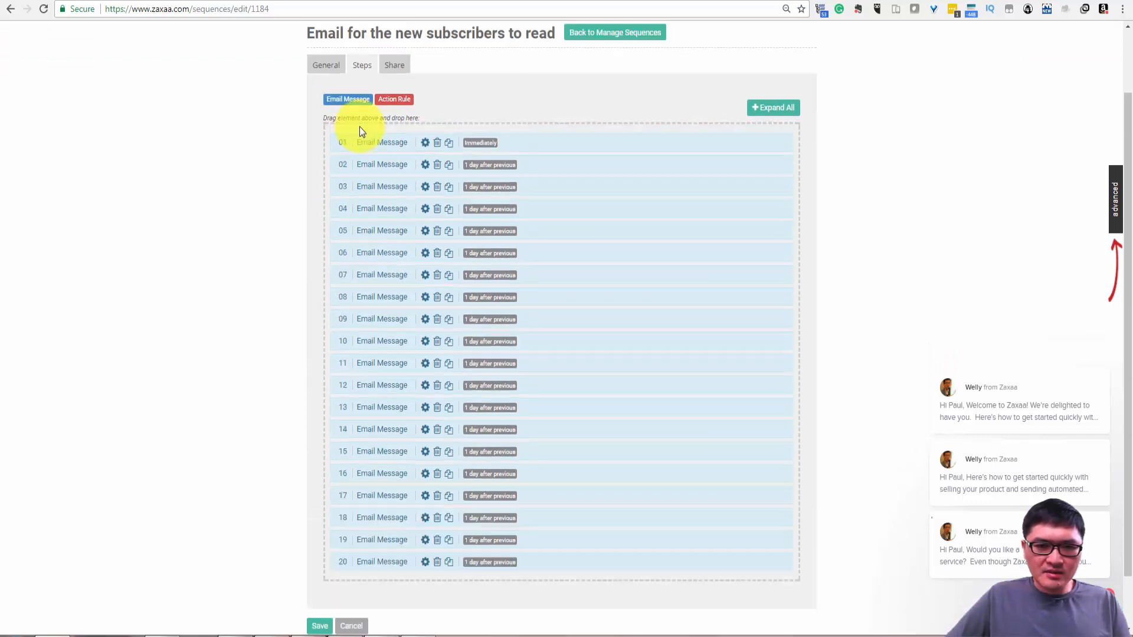
{"action": "left_click_drag", "start_coordinate": [362, 116], "coordinate": [389, 603]}
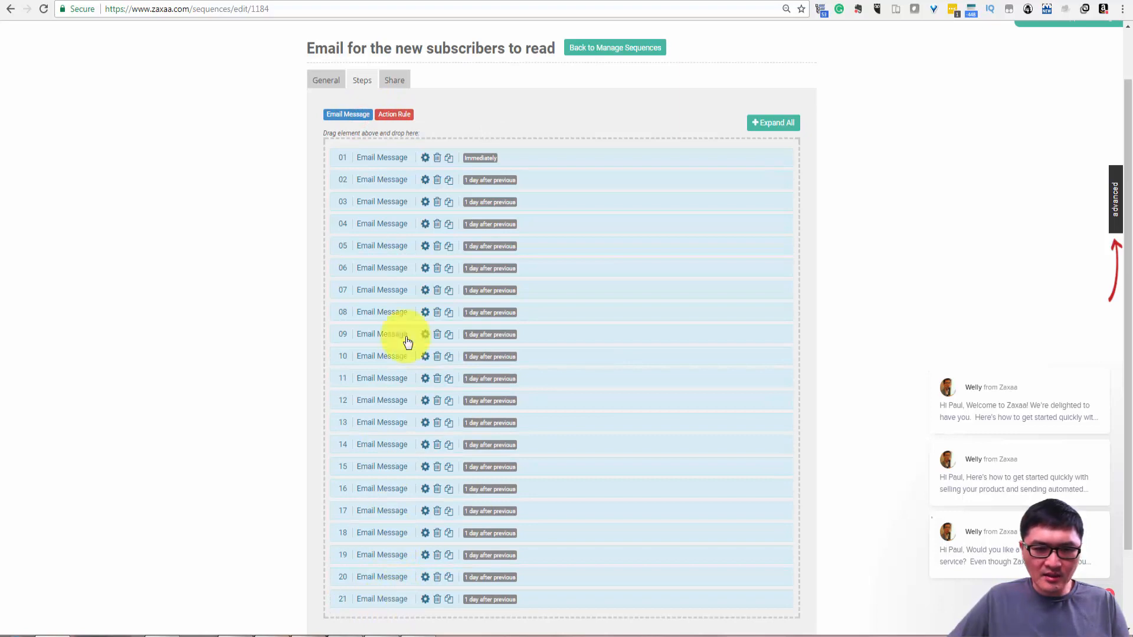
Expand the first email step's settings, open its message in the editor and compare it with the sequence's step settings.
{"action": "left_click", "coordinate": [425, 160]}
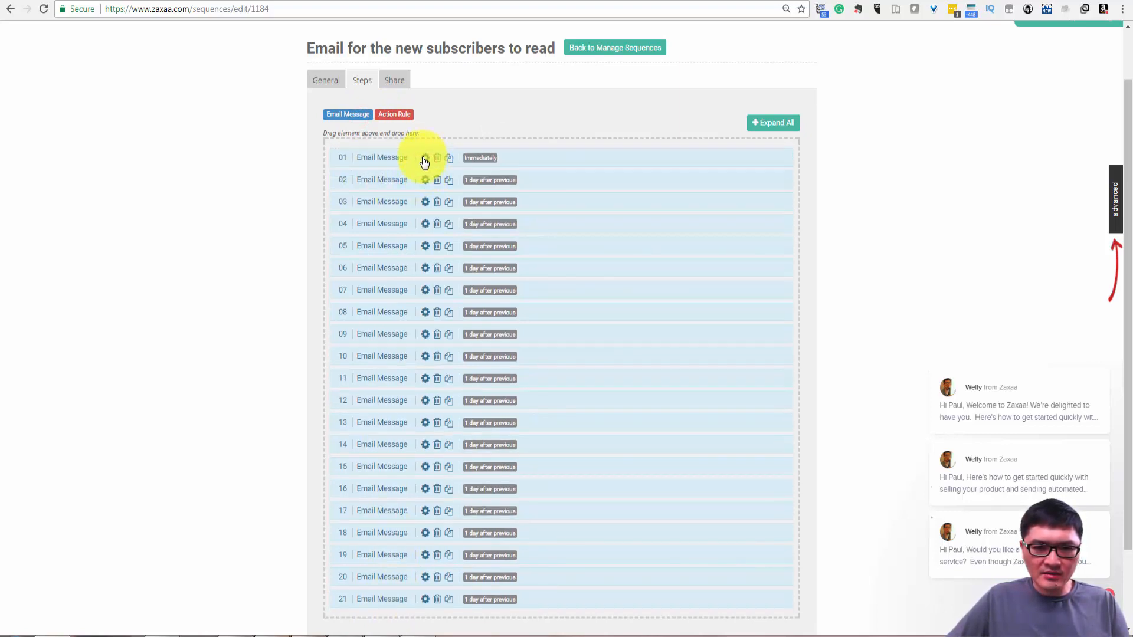
{"action": "left_click", "coordinate": [423, 158]}
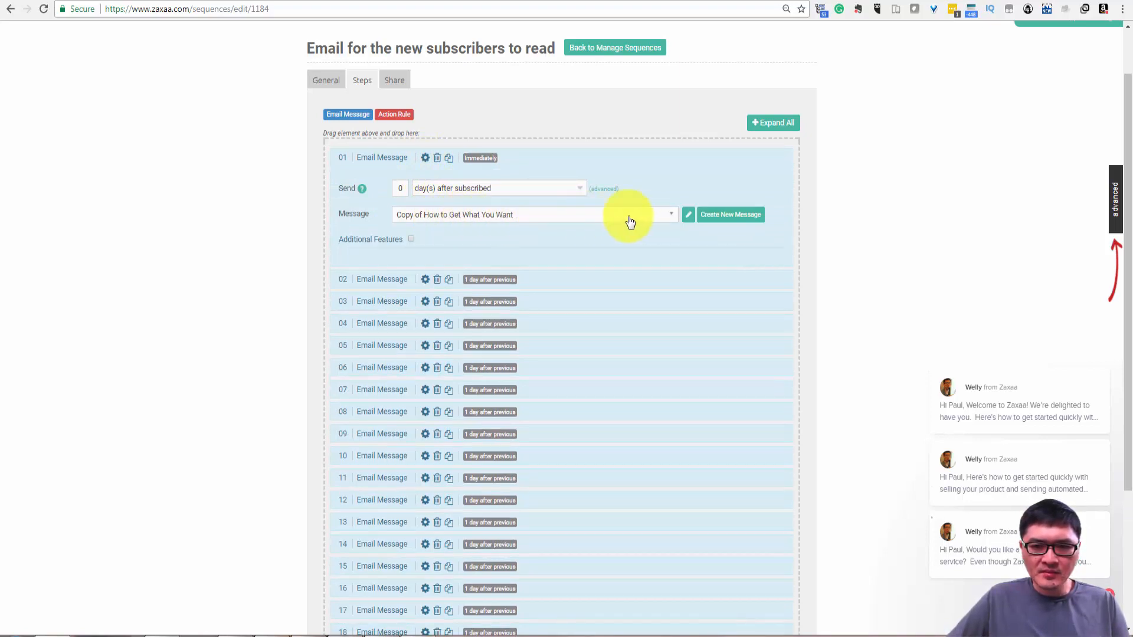
{"action": "left_click", "coordinate": [688, 216]}
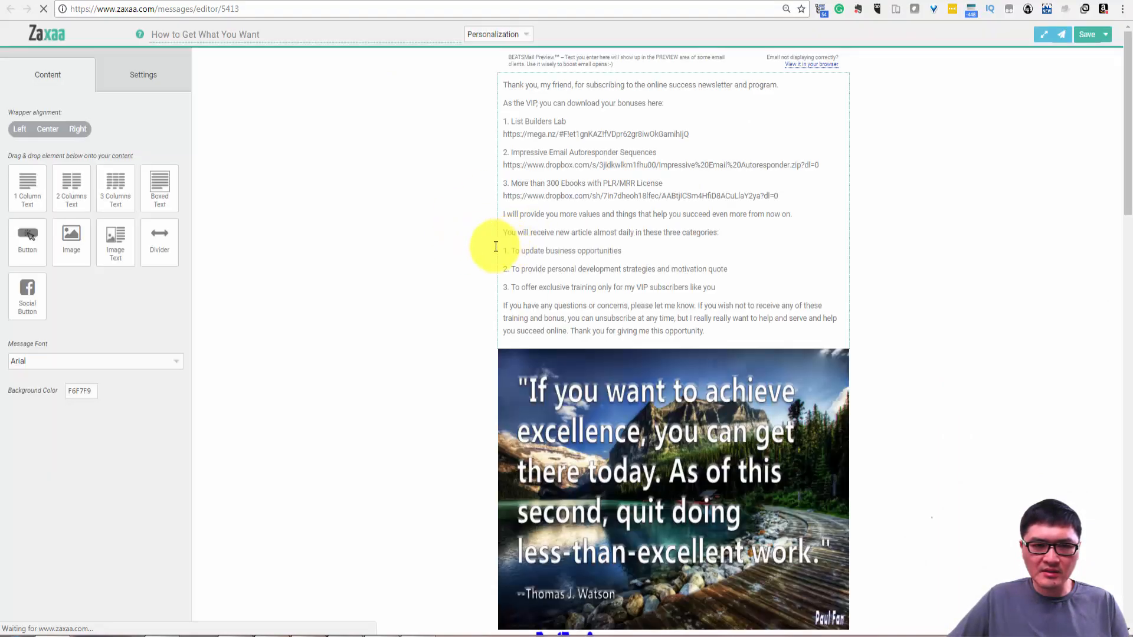
{"action": "scroll", "coordinate": [573, 301], "scroll_direction": "down", "scroll_amount": 1}
{"action": "scroll", "coordinate": [573, 300], "scroll_direction": "down", "scroll_amount": 1}
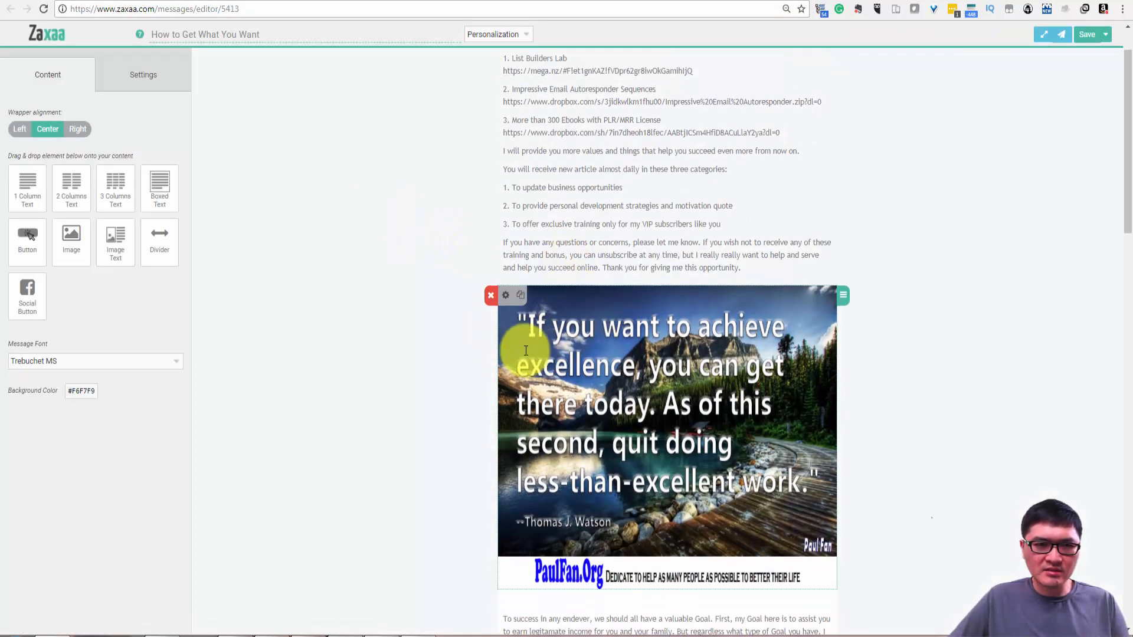
{"action": "left_click", "coordinate": [152, 0]}
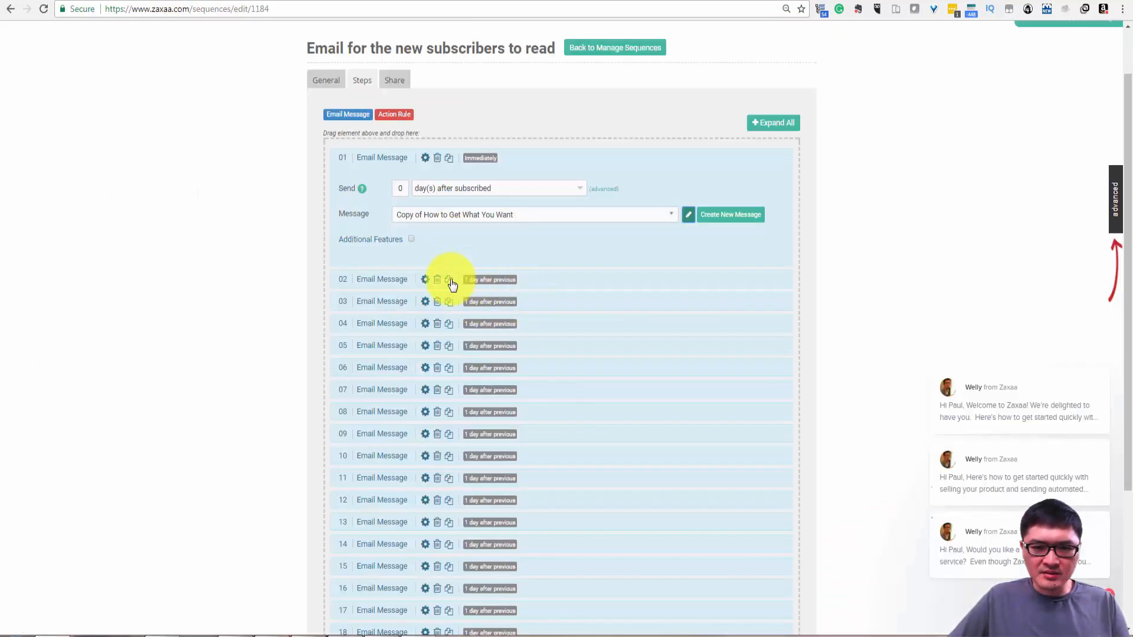
{"action": "left_click", "coordinate": [173, 0]}
{"action": "scroll", "coordinate": [324, 194], "scroll_direction": "up", "scroll_amount": 2}
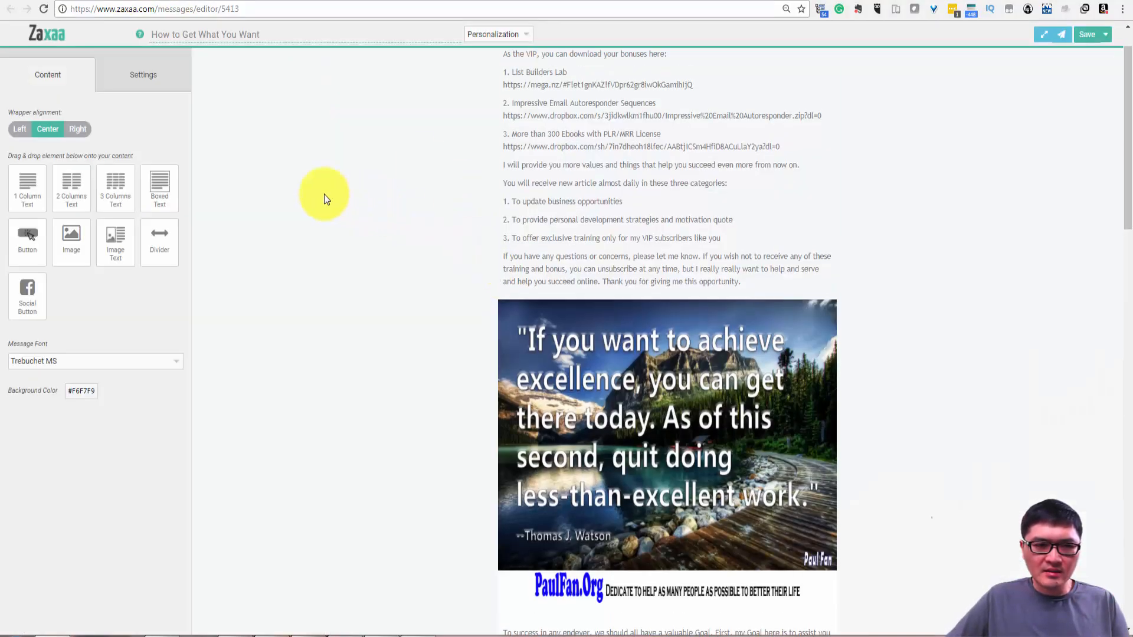
Return to the sequence and expand the settings of the second email step.
{"action": "left_click", "coordinate": [152, 0]}
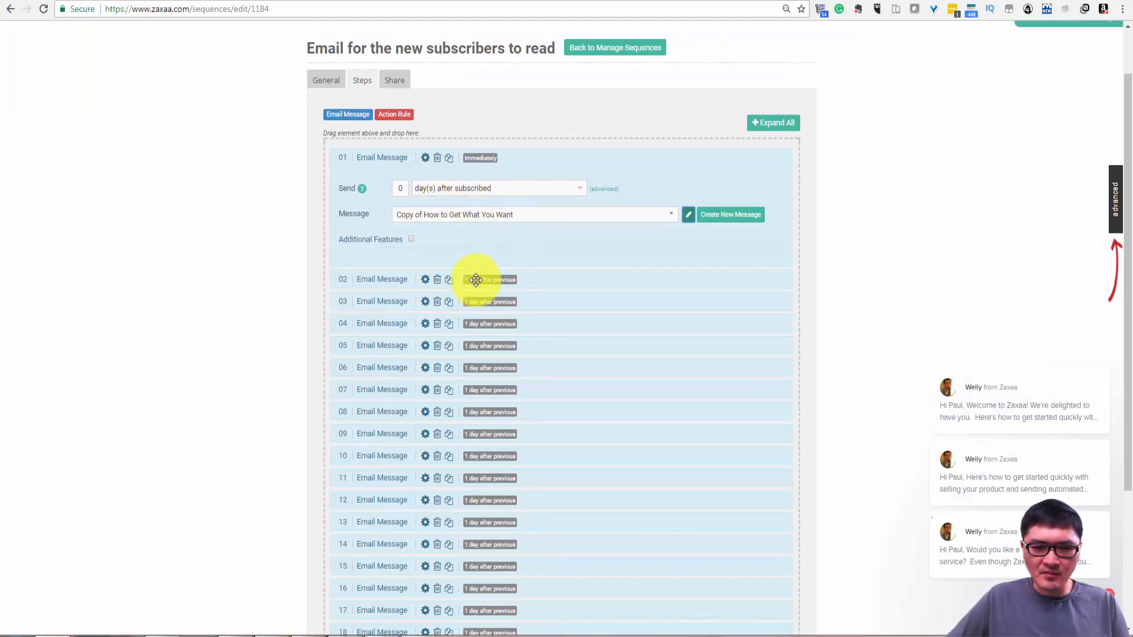
{"action": "left_click", "coordinate": [426, 281]}
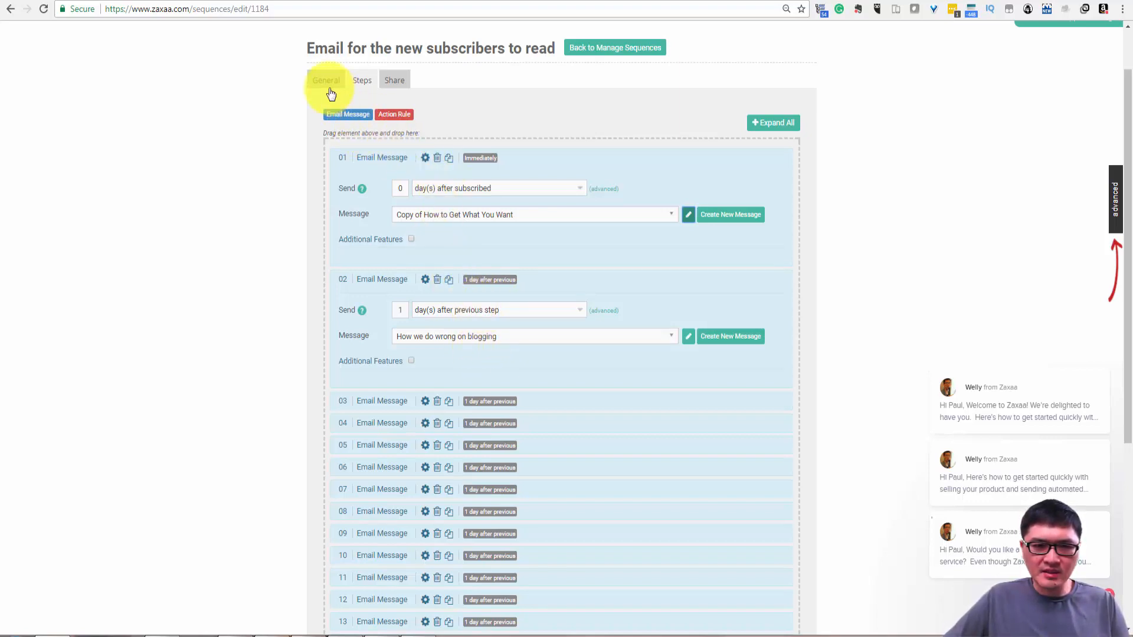
{"action": "scroll", "coordinate": [301, 114], "scroll_direction": "up", "scroll_amount": 2}
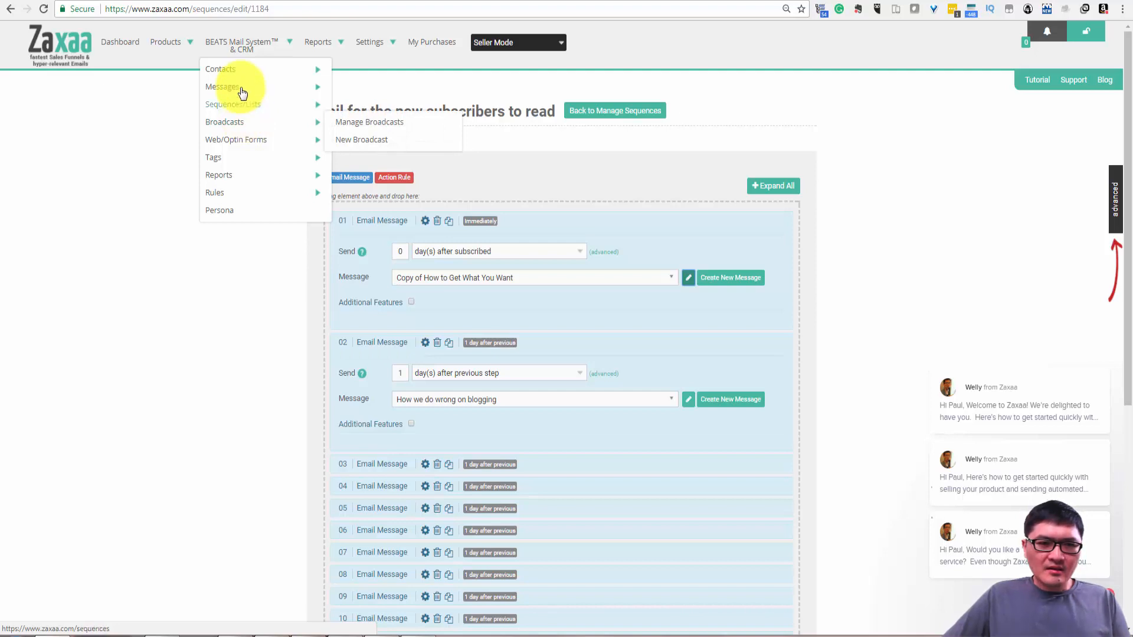
Open the message list and duplicate the broadcast message How To Get What You Want as a Sequence Email.
{"action": "mouse_move", "coordinate": [242, 93]}
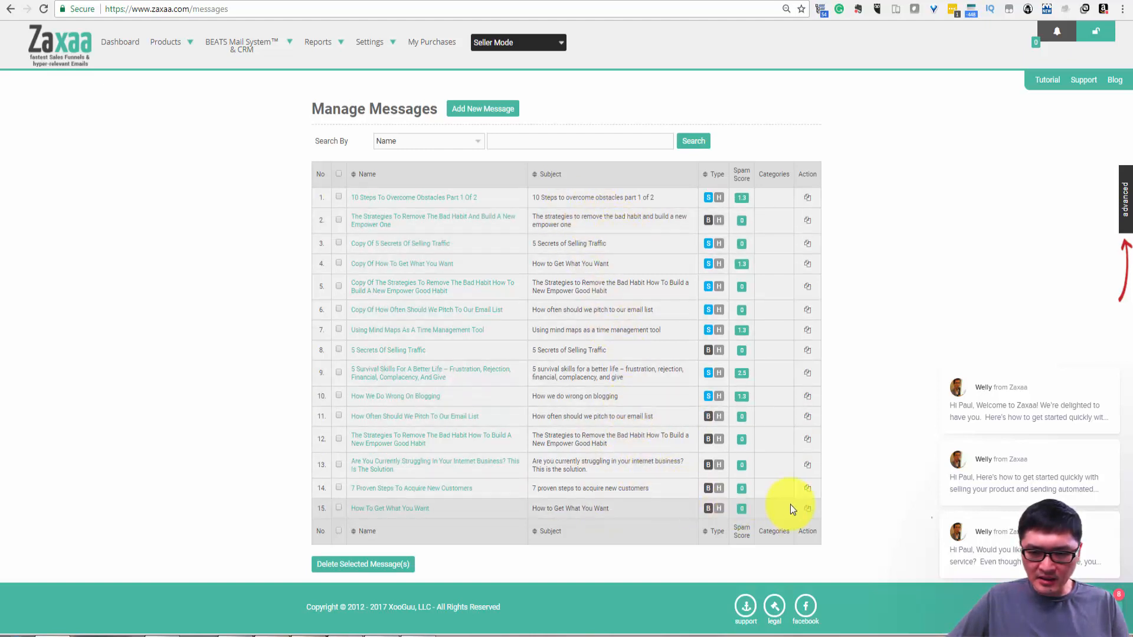
{"action": "left_click", "coordinate": [808, 509]}
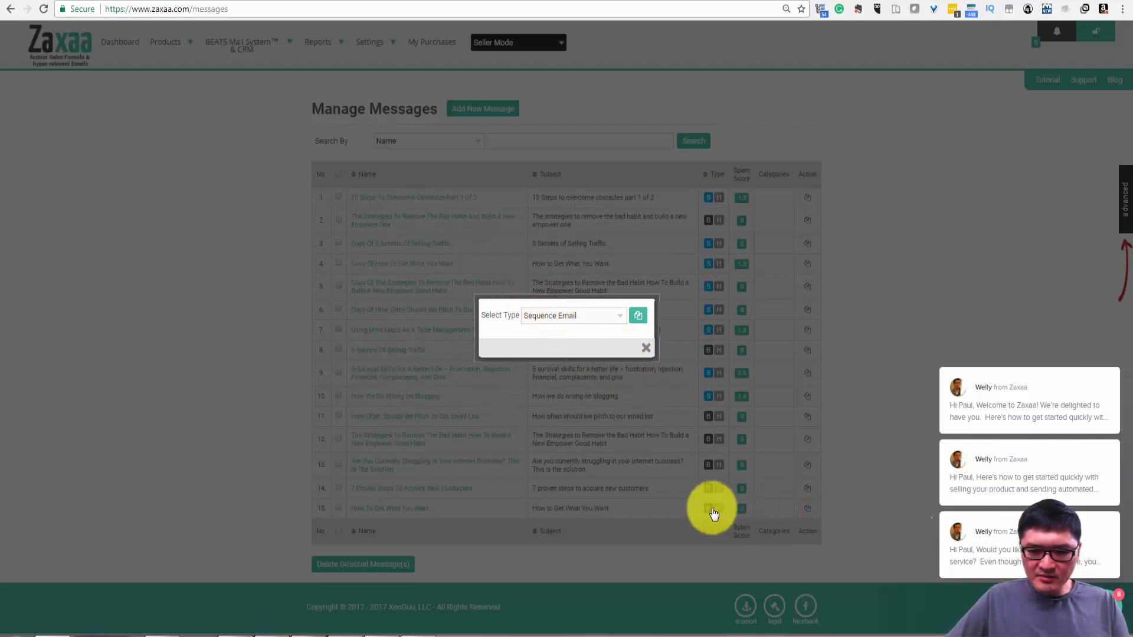
{"action": "left_click", "coordinate": [619, 318]}
{"action": "left_click", "coordinate": [558, 328]}
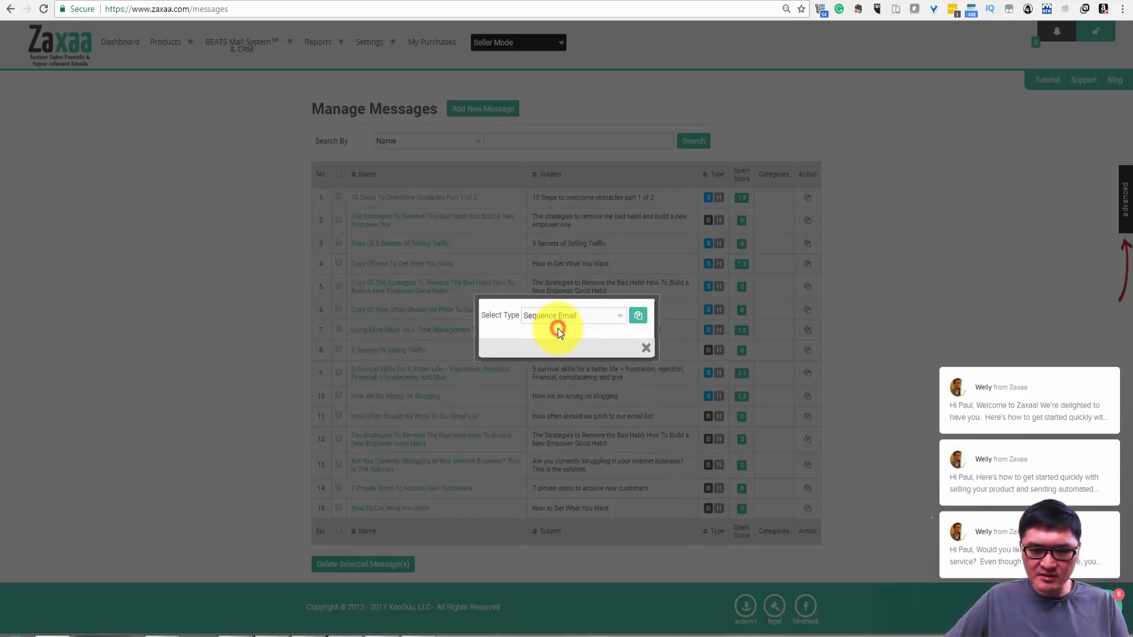
{"action": "left_click", "coordinate": [558, 326]}
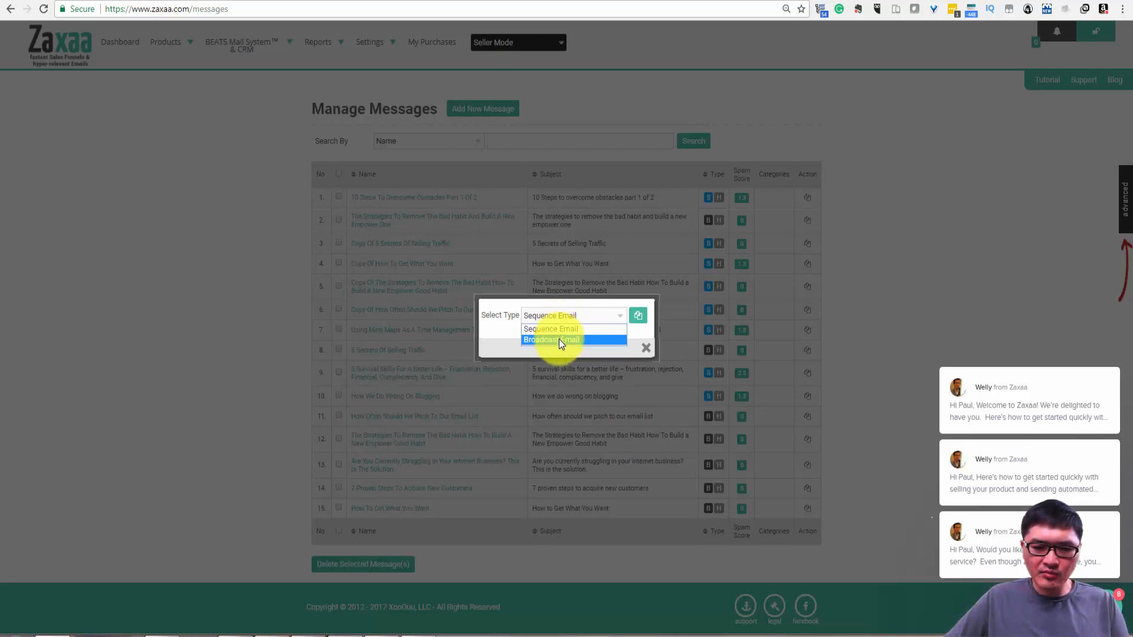
{"action": "left_click", "coordinate": [560, 329]}
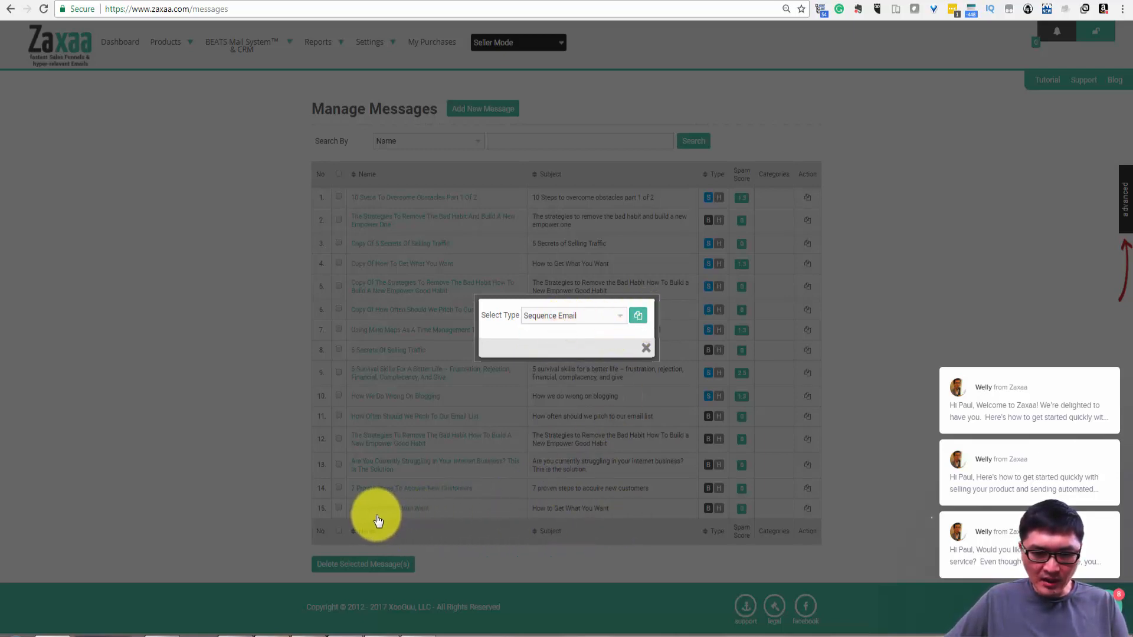
{"action": "left_click", "coordinate": [639, 317]}
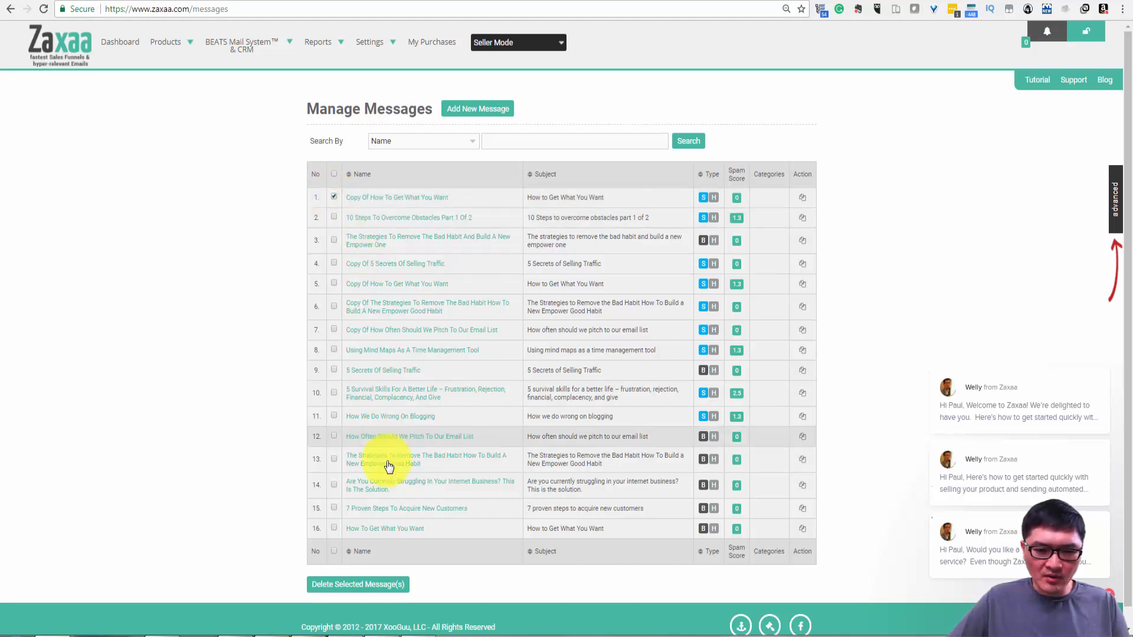
Delete the newly created copy of How To Get What You Want from the message list.
{"action": "left_click", "coordinate": [363, 584]}
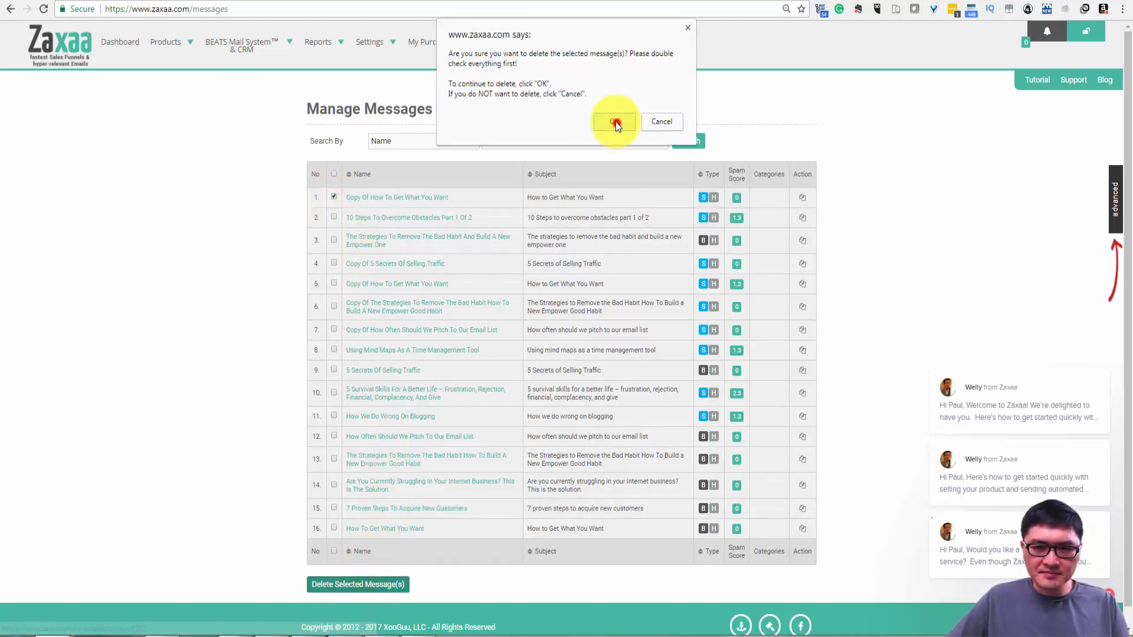
{"action": "left_click", "coordinate": [614, 121]}
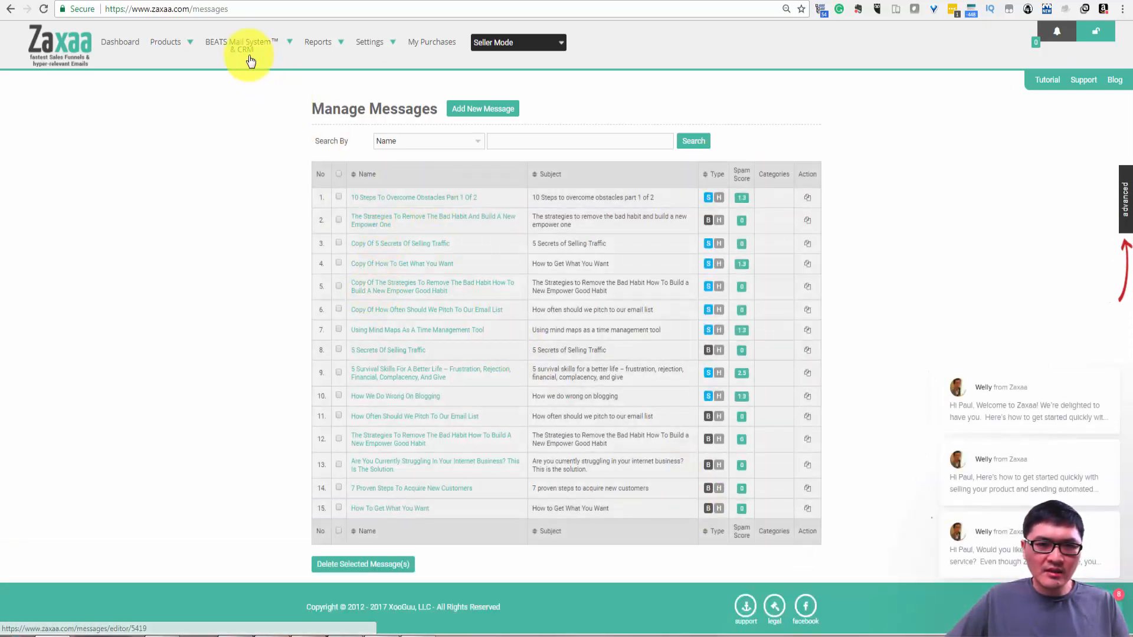
Open the steps of the sequence Email For The New Subscribers To Read and expand the first email step's settings.
{"action": "mouse_move", "coordinate": [253, 45]}
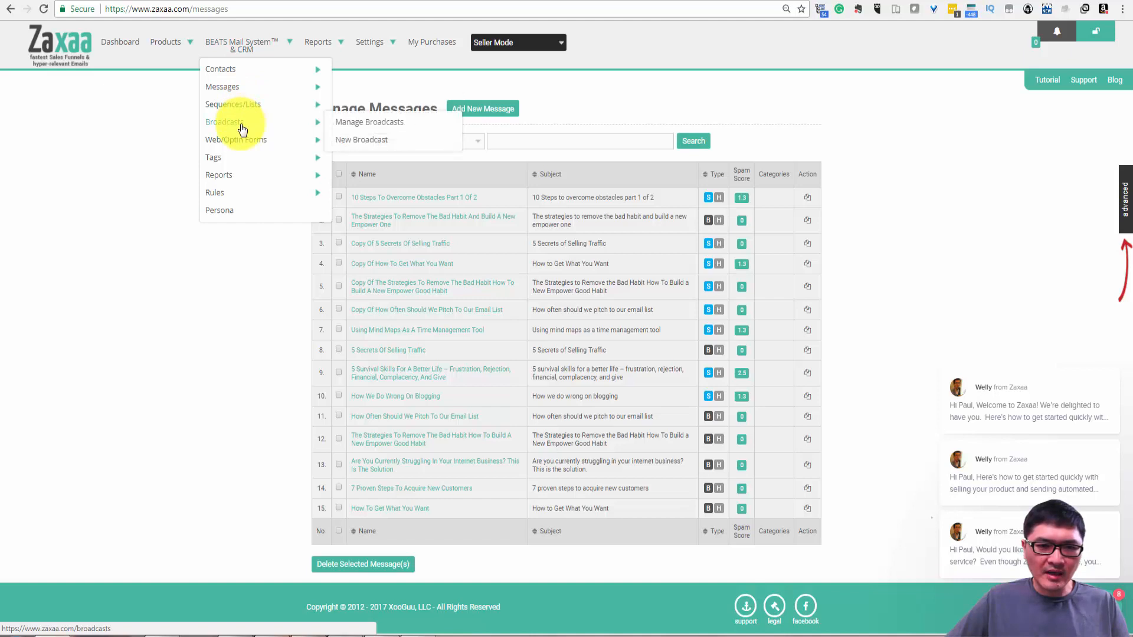
{"action": "mouse_move", "coordinate": [272, 122]}
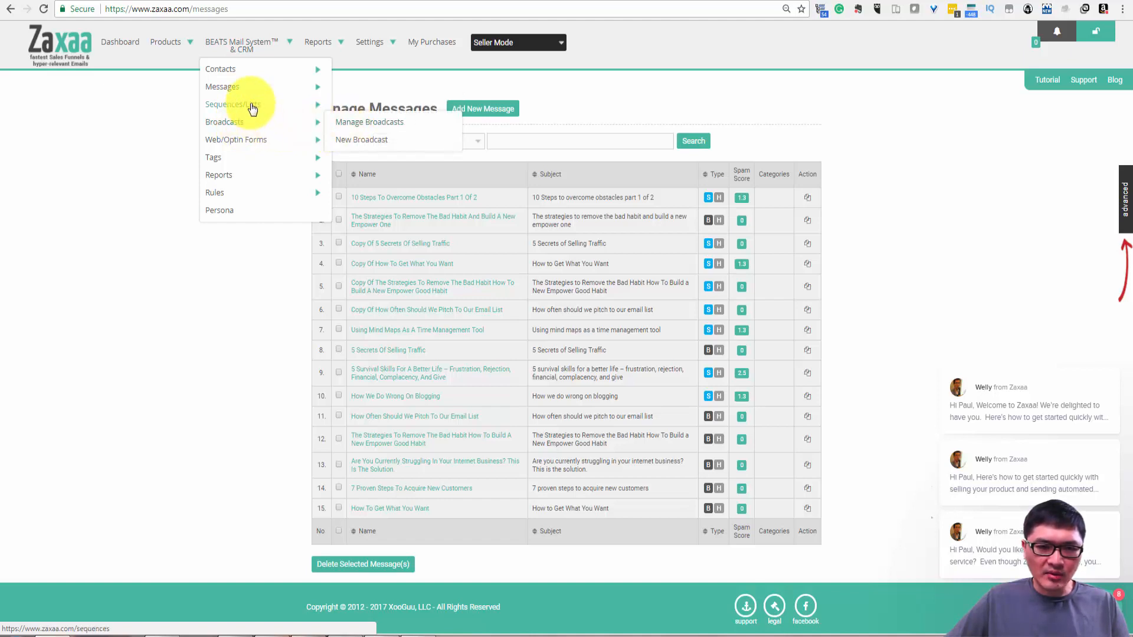
{"action": "mouse_move", "coordinate": [256, 101]}
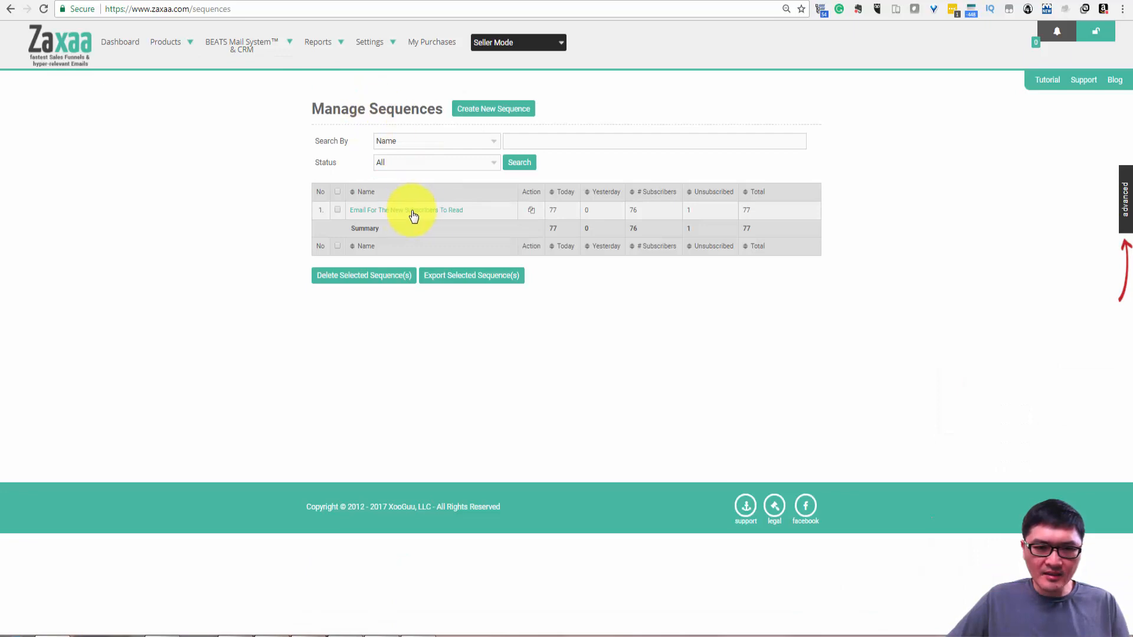
{"action": "left_click", "coordinate": [414, 214]}
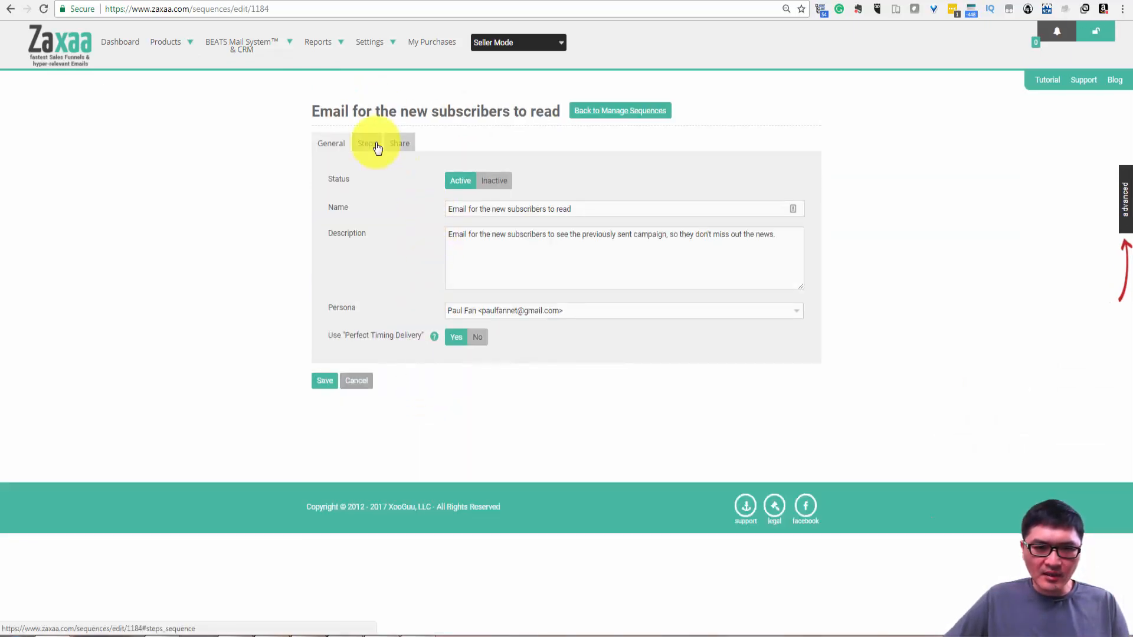
{"action": "left_click", "coordinate": [371, 143]}
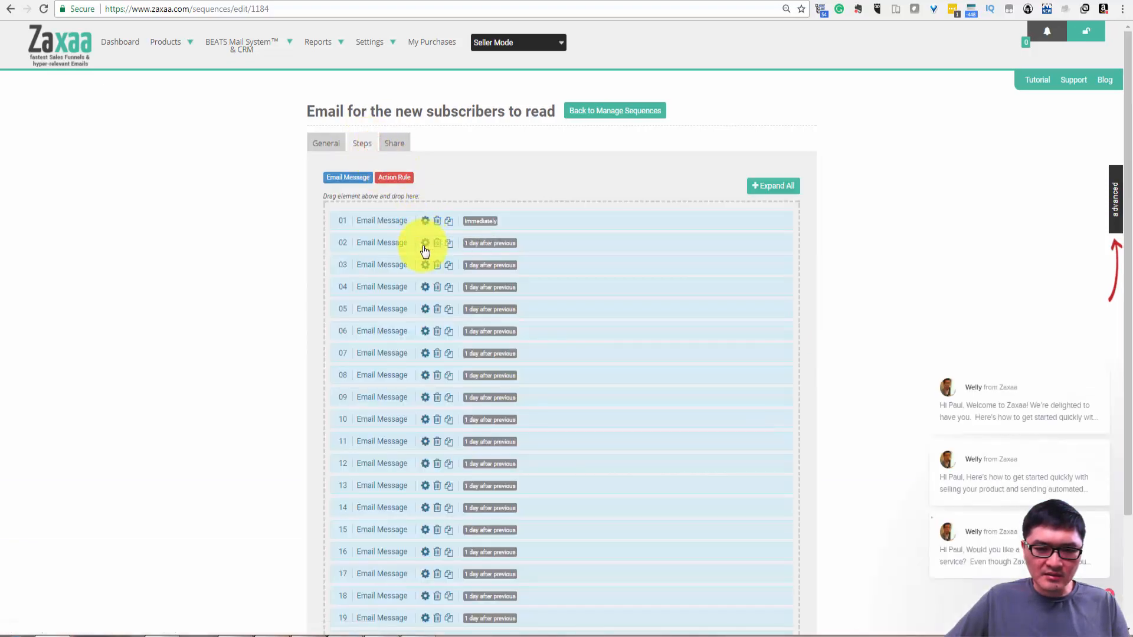
{"action": "left_click", "coordinate": [425, 221]}
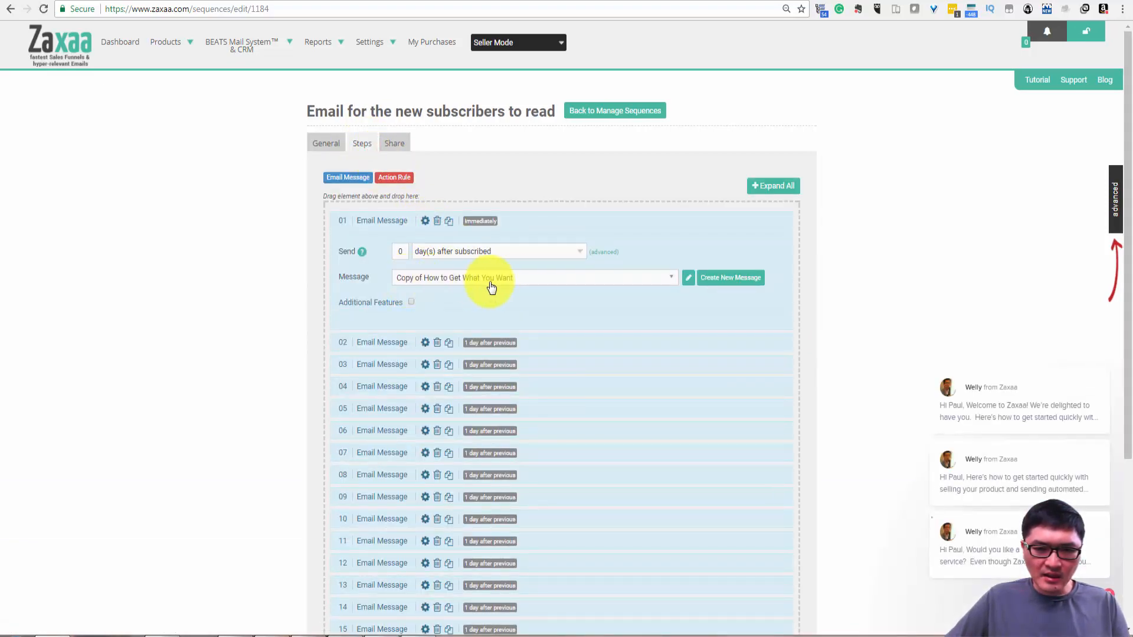
Review the messages available for the first email step without changing the choice, and look through the sequence's remaining steps.
{"action": "left_click", "coordinate": [668, 280]}
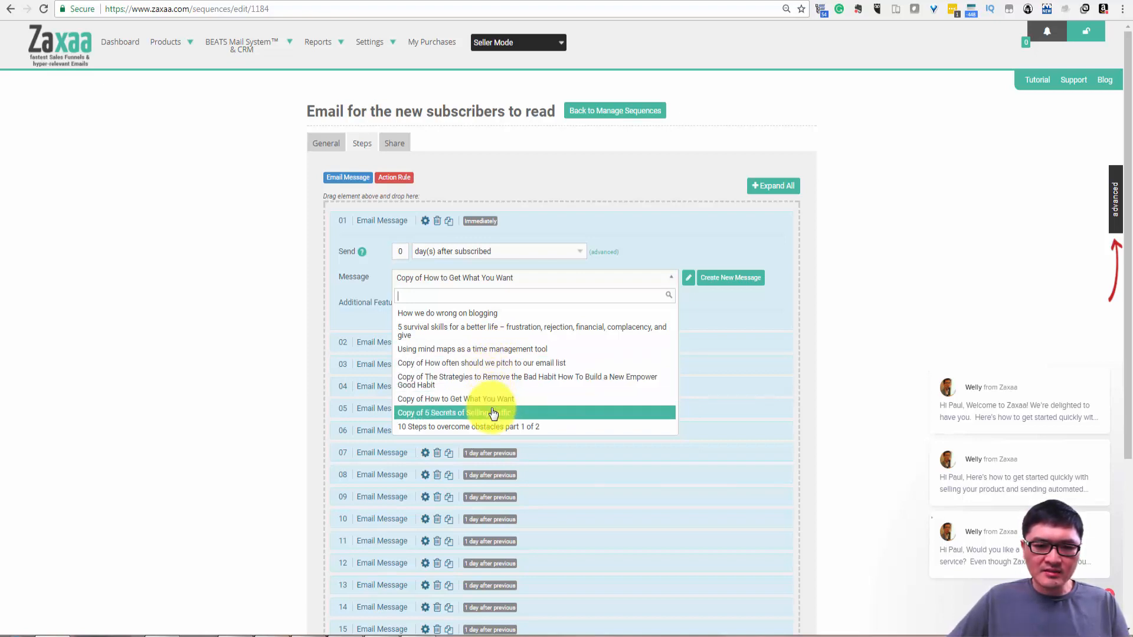
{"action": "left_click", "coordinate": [660, 224]}
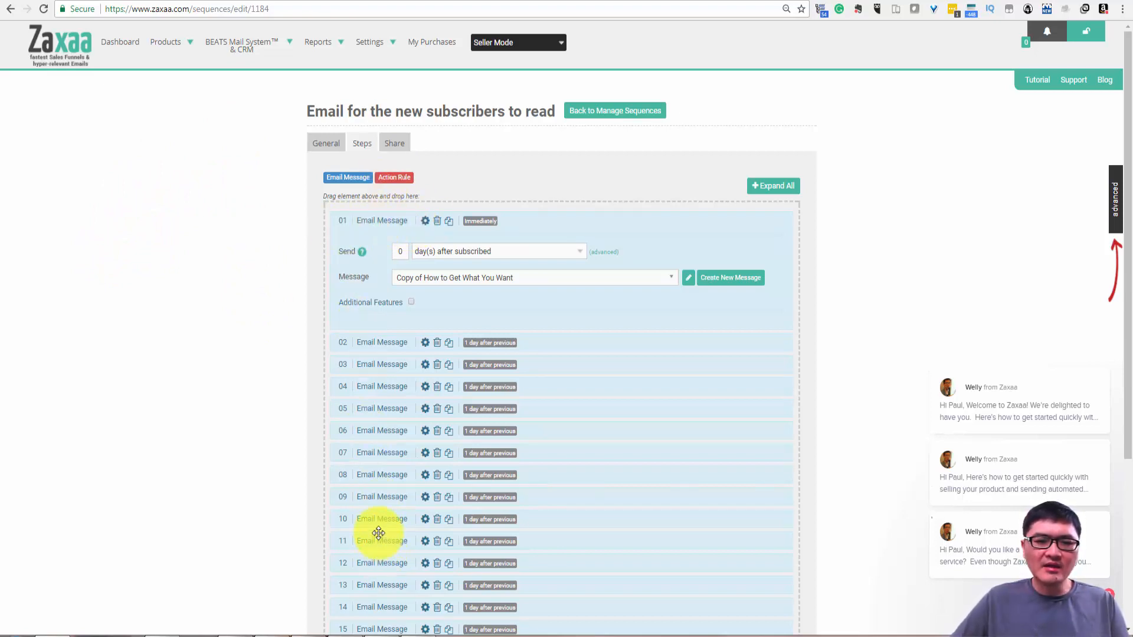
{"action": "scroll", "coordinate": [378, 529], "scroll_direction": "down", "scroll_amount": 5}
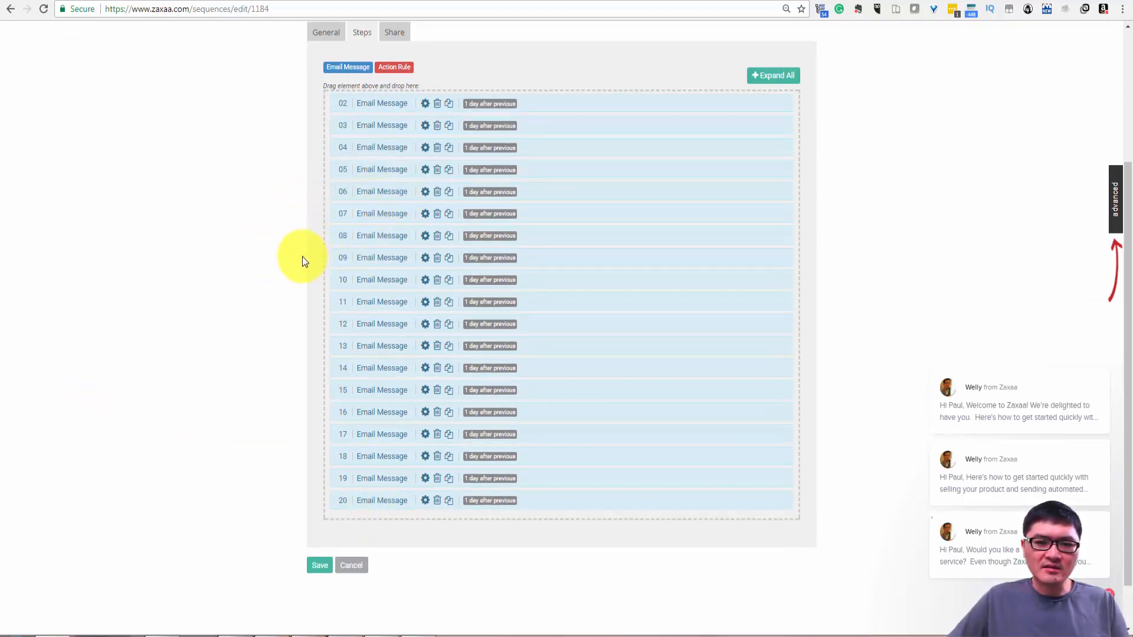
{"action": "scroll", "coordinate": [302, 260], "scroll_direction": "up", "scroll_amount": 5}
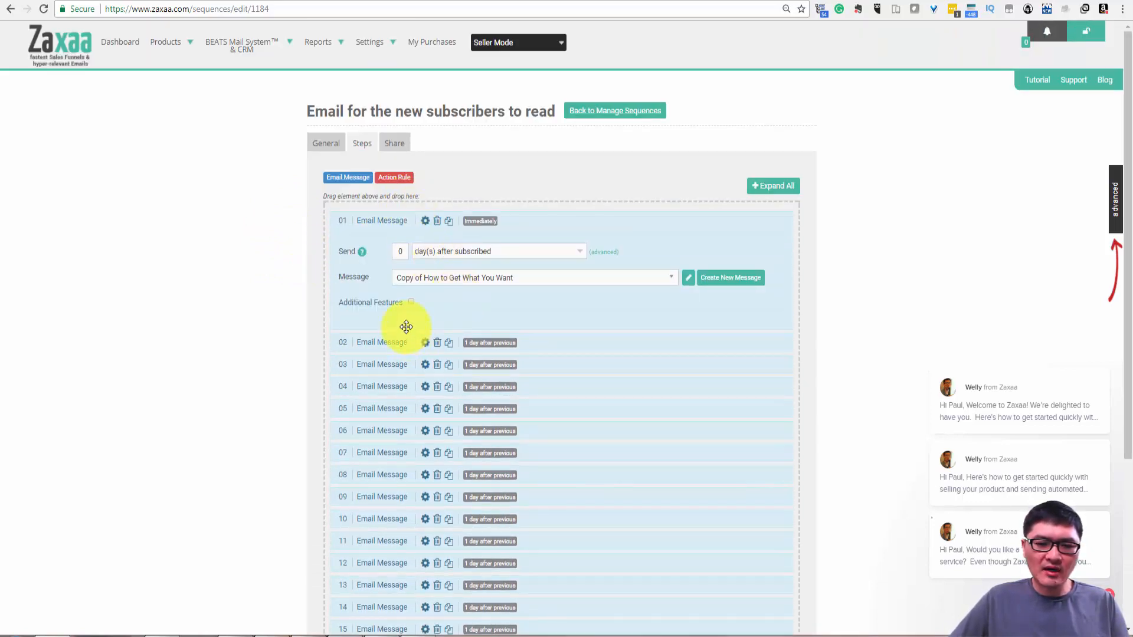
{"action": "scroll", "coordinate": [413, 354], "scroll_direction": "down", "scroll_amount": 3}
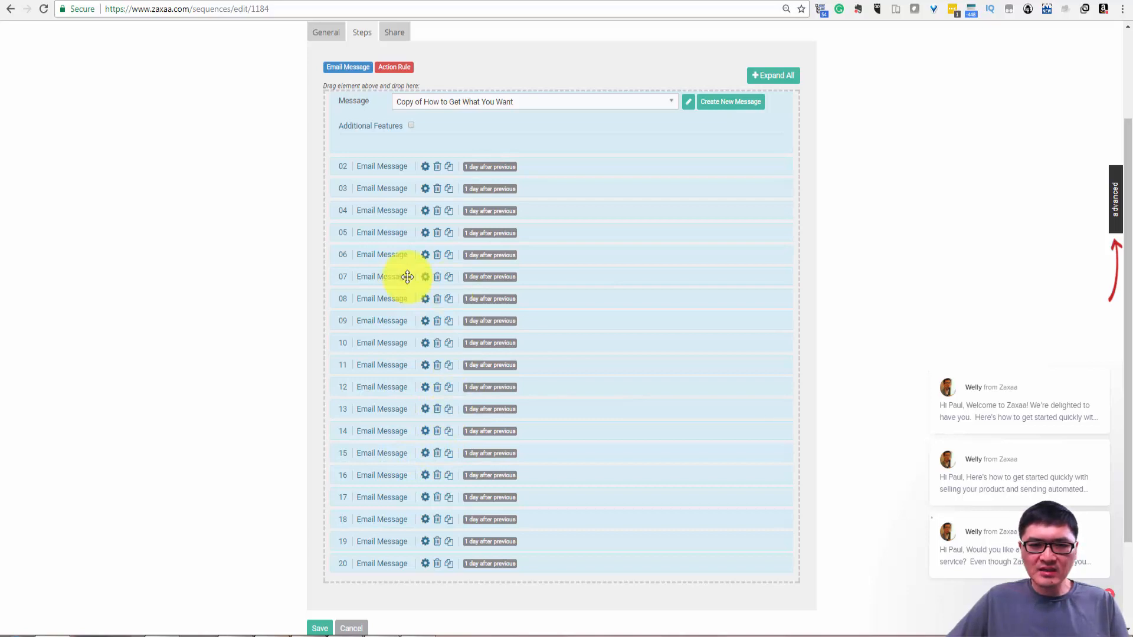
{"action": "scroll", "coordinate": [362, 245], "scroll_direction": "up", "scroll_amount": 2}
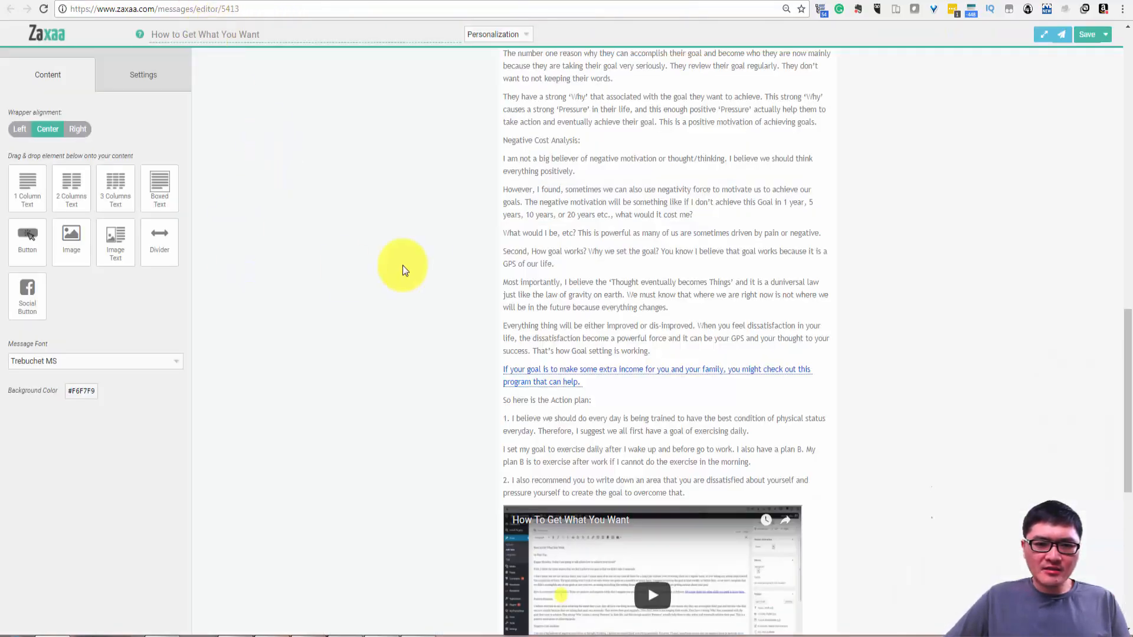
In the How to Get What You Want message editor, add a 1 Column Text element above the greeting and activate its text for editing.
{"action": "scroll", "coordinate": [462, 264], "scroll_direction": "up", "scroll_amount": 10}
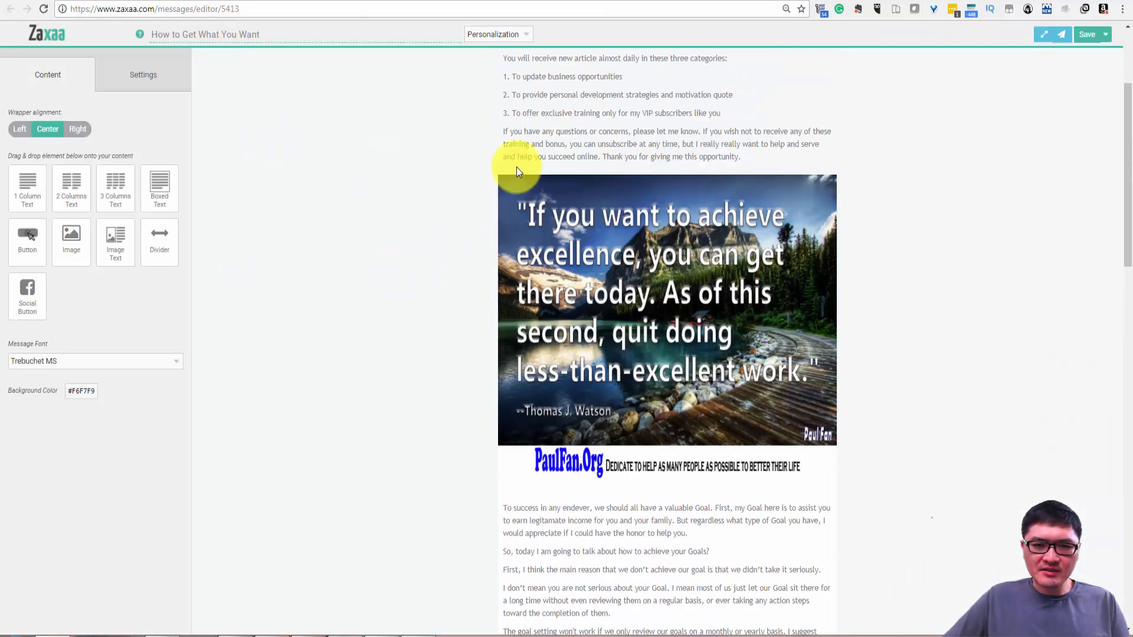
{"action": "scroll", "coordinate": [516, 168], "scroll_direction": "up", "scroll_amount": 3}
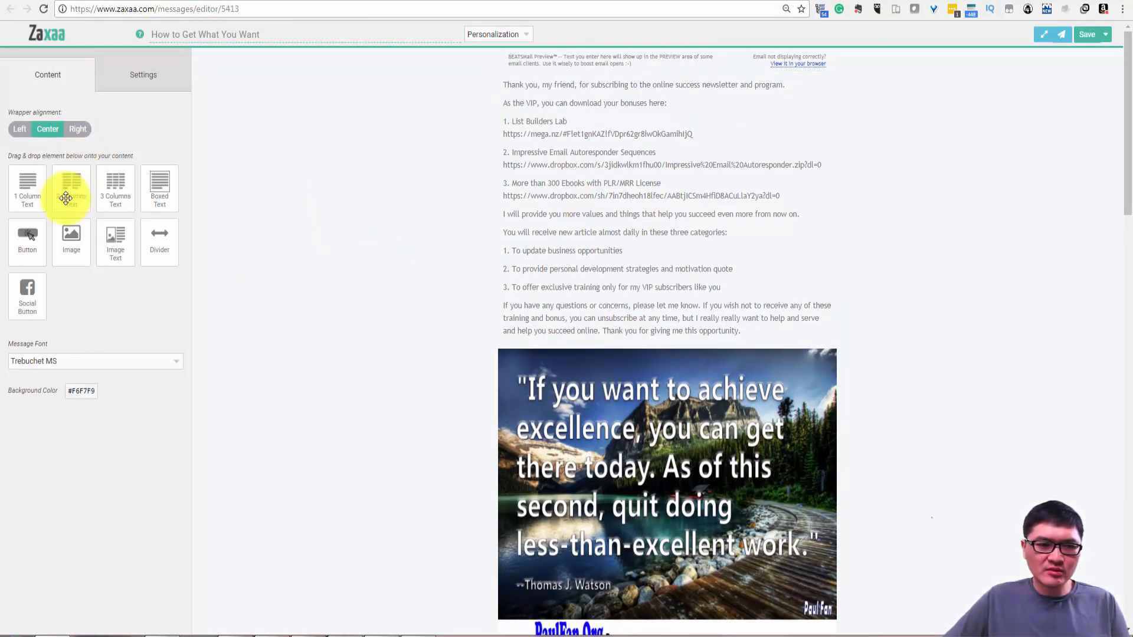
{"action": "left_click_drag", "start_coordinate": [38, 189], "coordinate": [543, 91]}
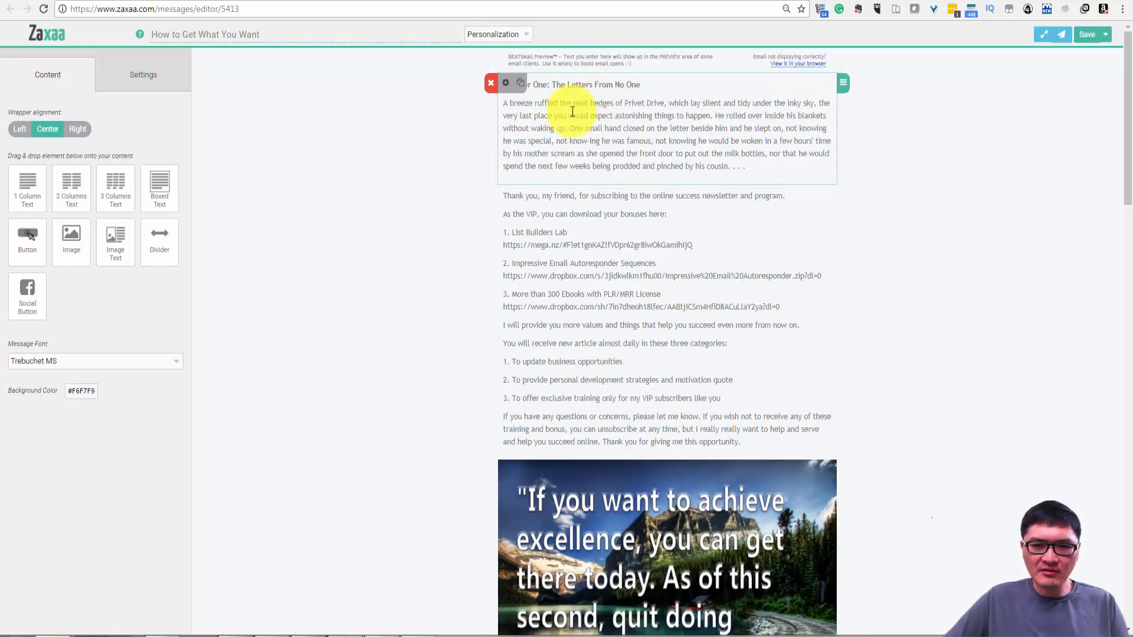
{"action": "double_click", "coordinate": [601, 116]}
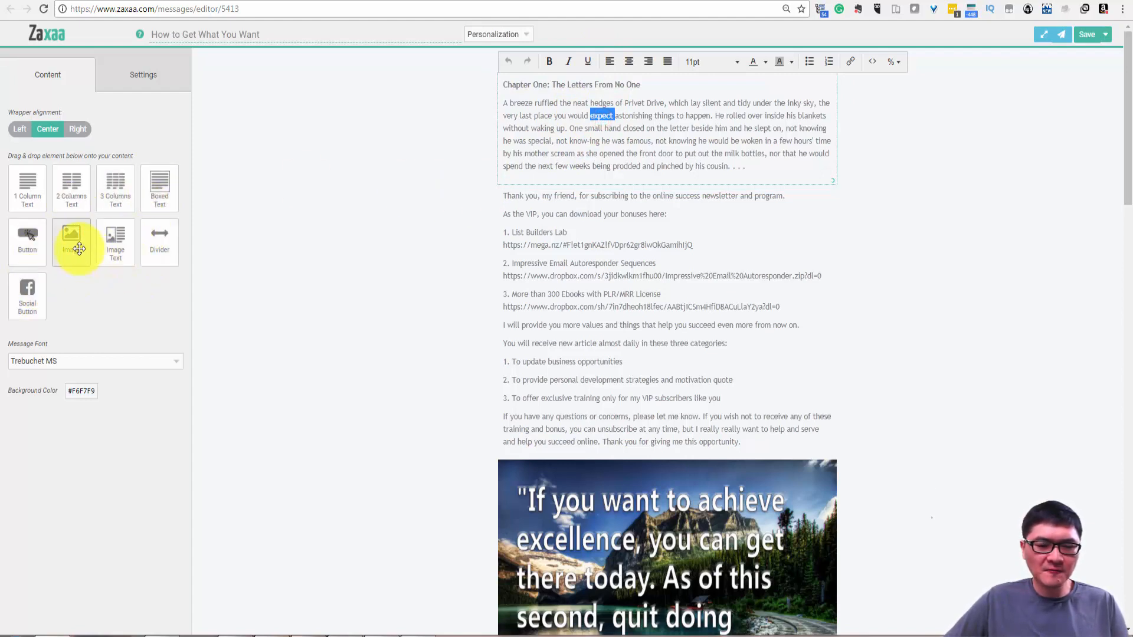
Add an Image element below the new text block and upload P-YouMayOnlySucceed.jpg into it from the inspiration folder under Documents\Images.
{"action": "left_click_drag", "start_coordinate": [77, 247], "coordinate": [673, 204]}
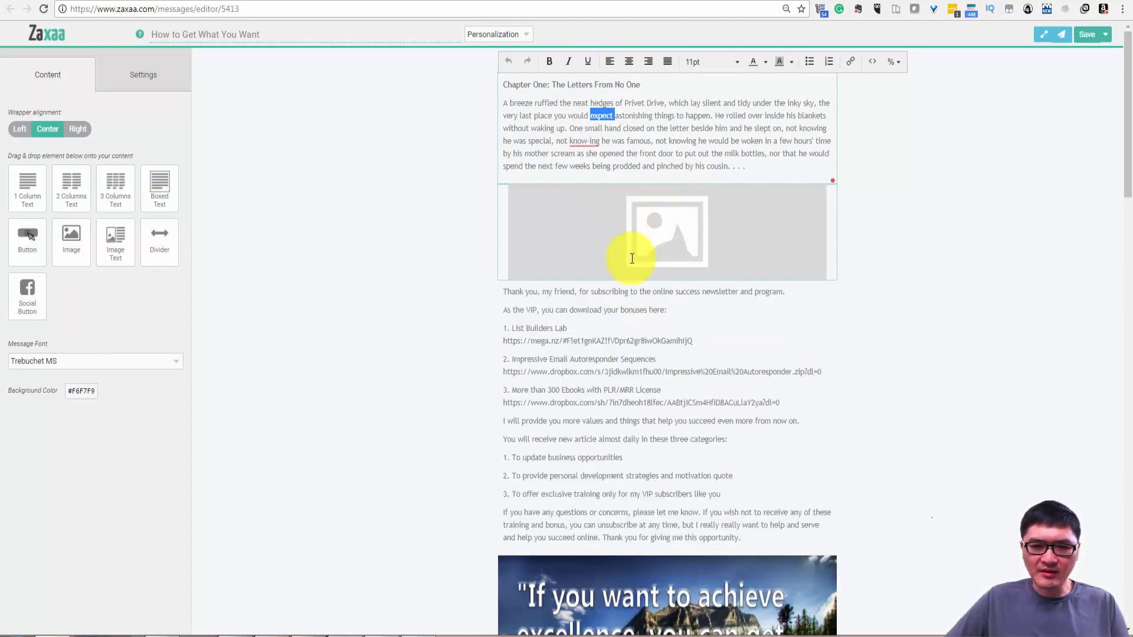
{"action": "left_click", "coordinate": [681, 235]}
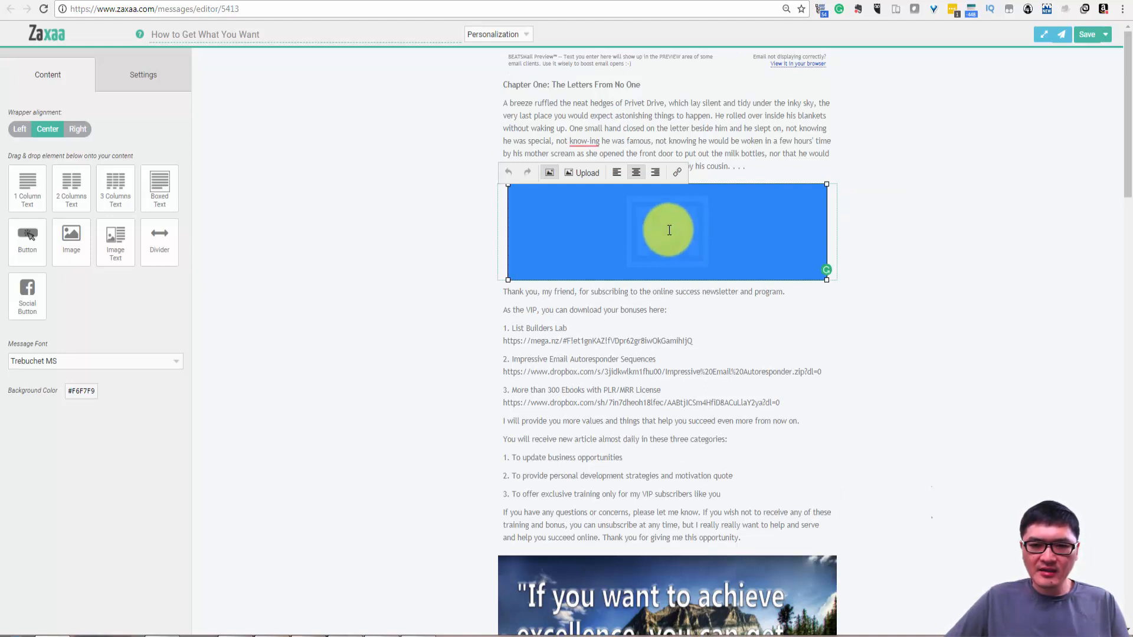
{"action": "left_click", "coordinate": [584, 173]}
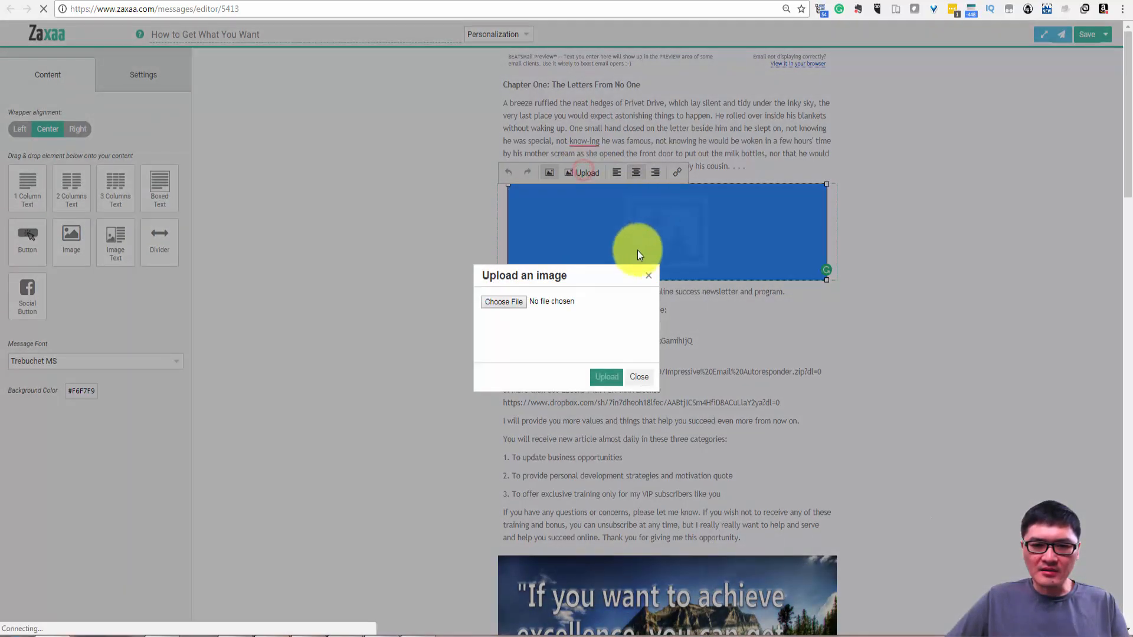
{"action": "left_click", "coordinate": [511, 301]}
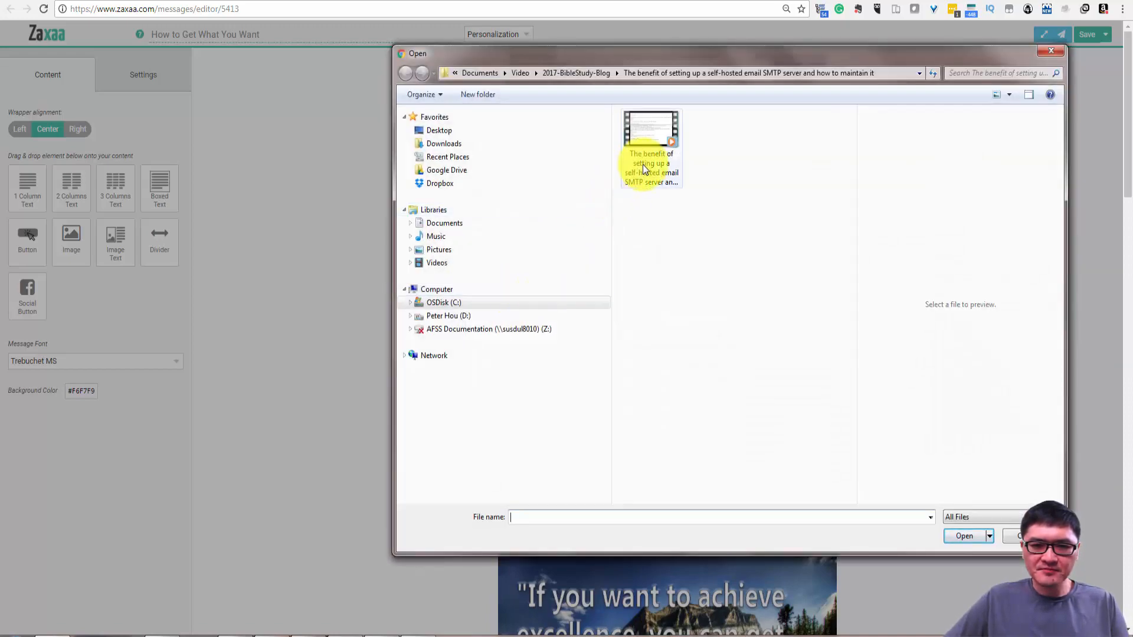
{"action": "left_click", "coordinate": [456, 303]}
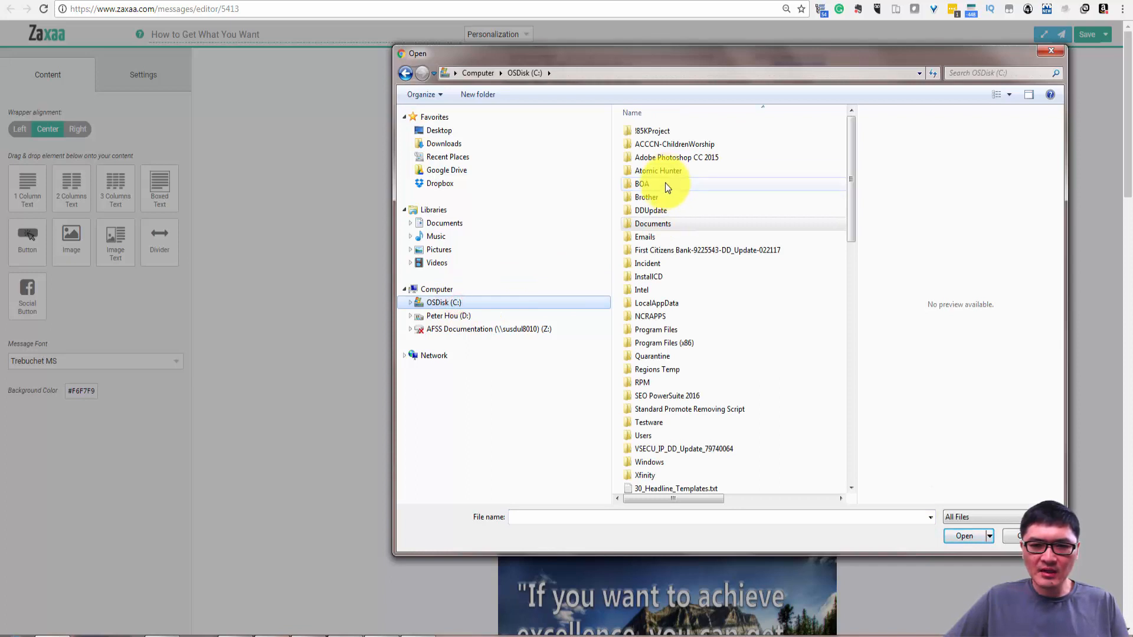
{"action": "double_click", "coordinate": [662, 222]}
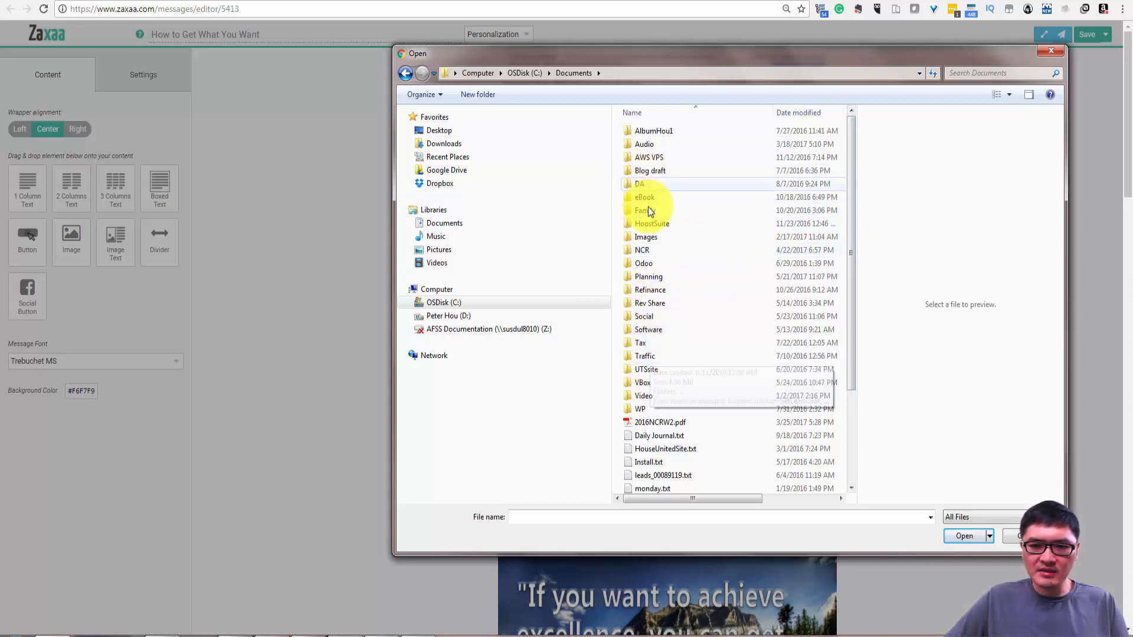
{"action": "double_click", "coordinate": [650, 236]}
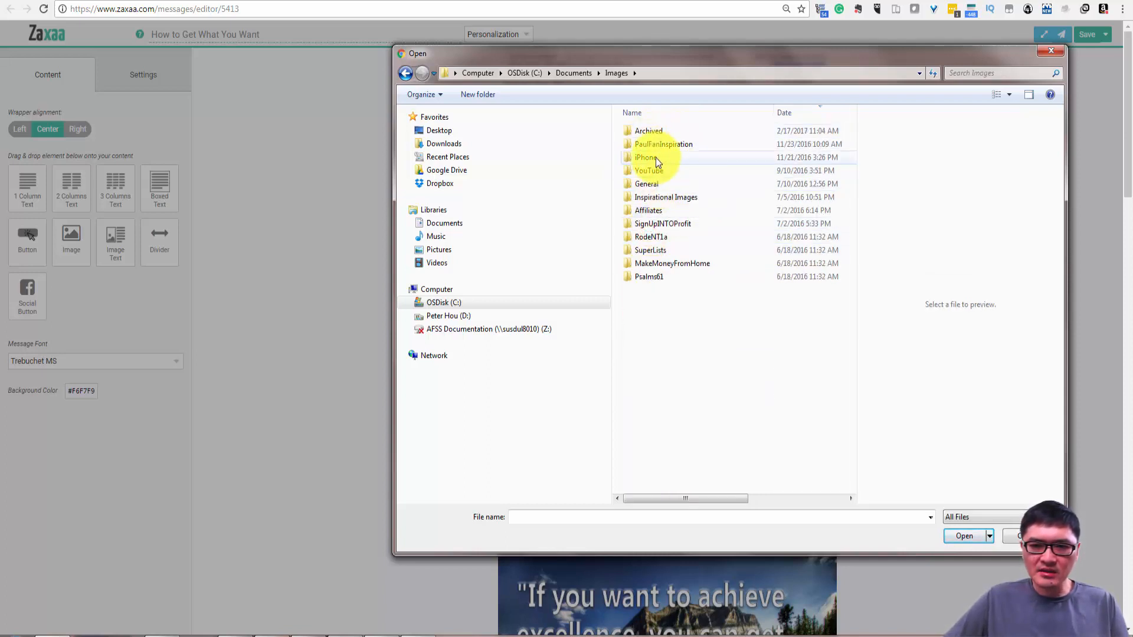
{"action": "double_click", "coordinate": [665, 144]}
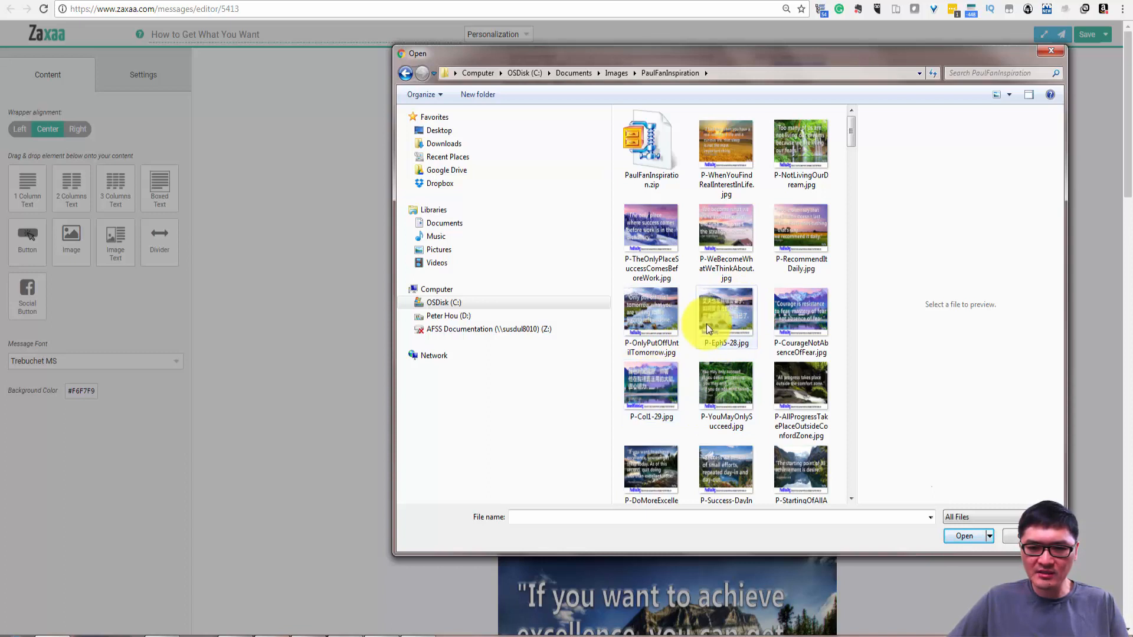
{"action": "left_click", "coordinate": [728, 384]}
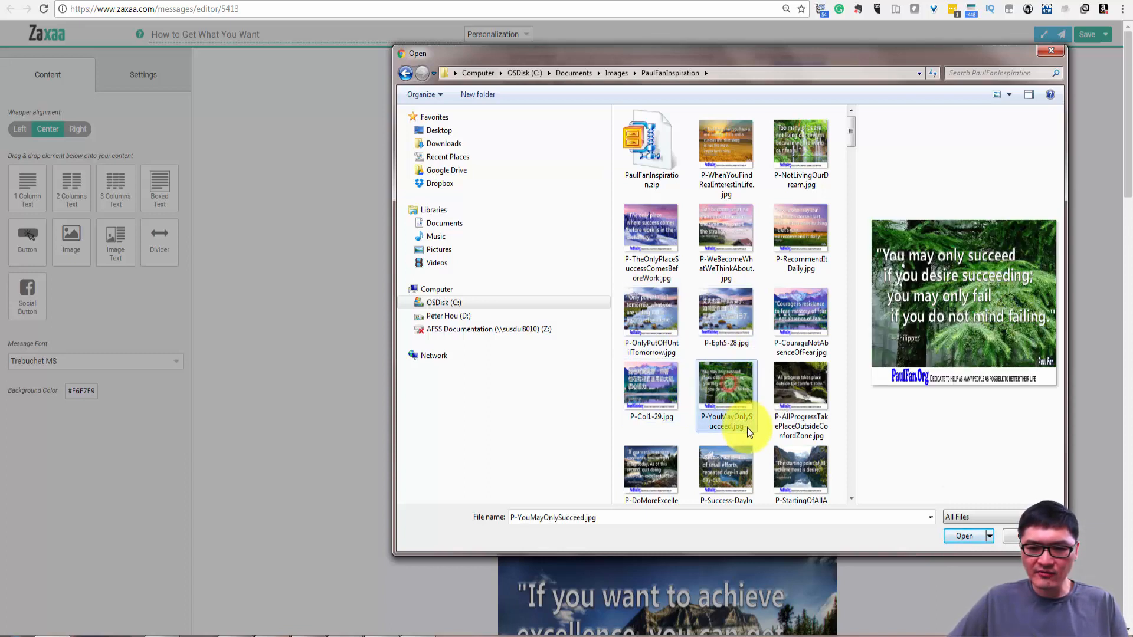
{"action": "left_click", "coordinate": [962, 535]}
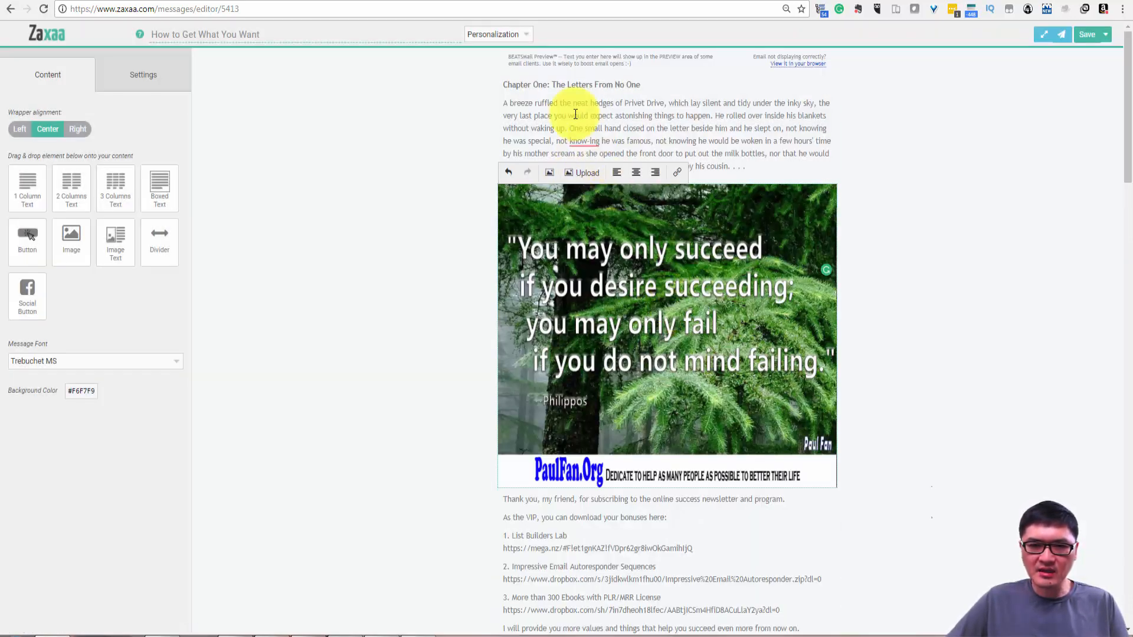
{"action": "left_click", "coordinate": [614, 125]}
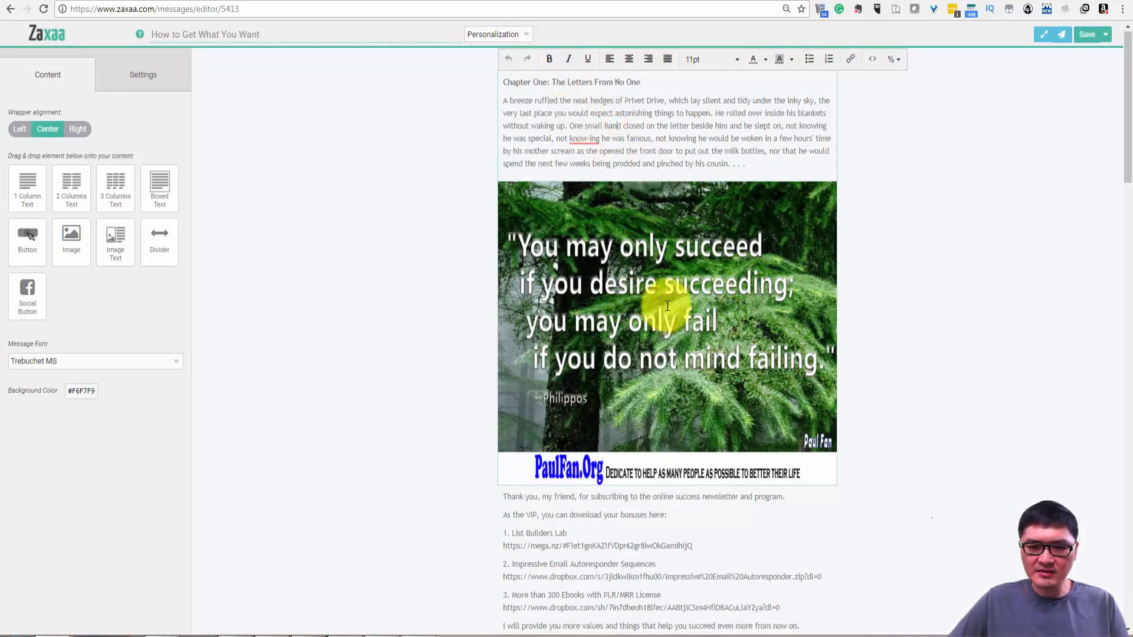
{"action": "scroll", "coordinate": [642, 337], "scroll_direction": "down", "scroll_amount": 2}
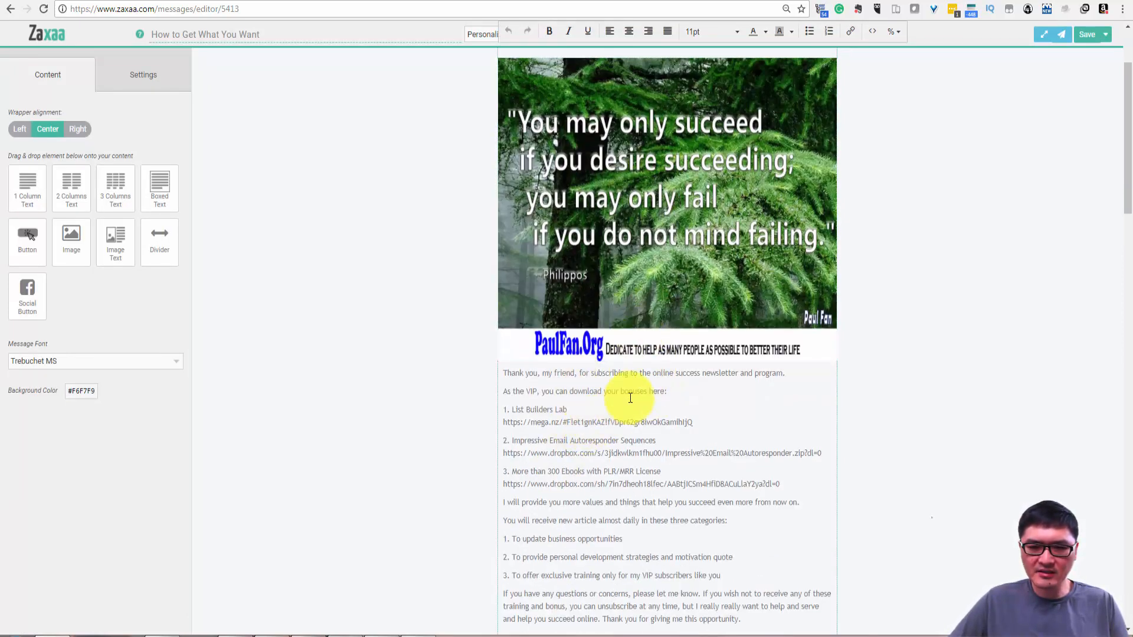
{"action": "scroll", "coordinate": [652, 327], "scroll_direction": "down", "scroll_amount": 1}
{"action": "scroll", "coordinate": [607, 260], "scroll_direction": "down", "scroll_amount": 1}
{"action": "scroll", "coordinate": [607, 261], "scroll_direction": "up", "scroll_amount": 4}
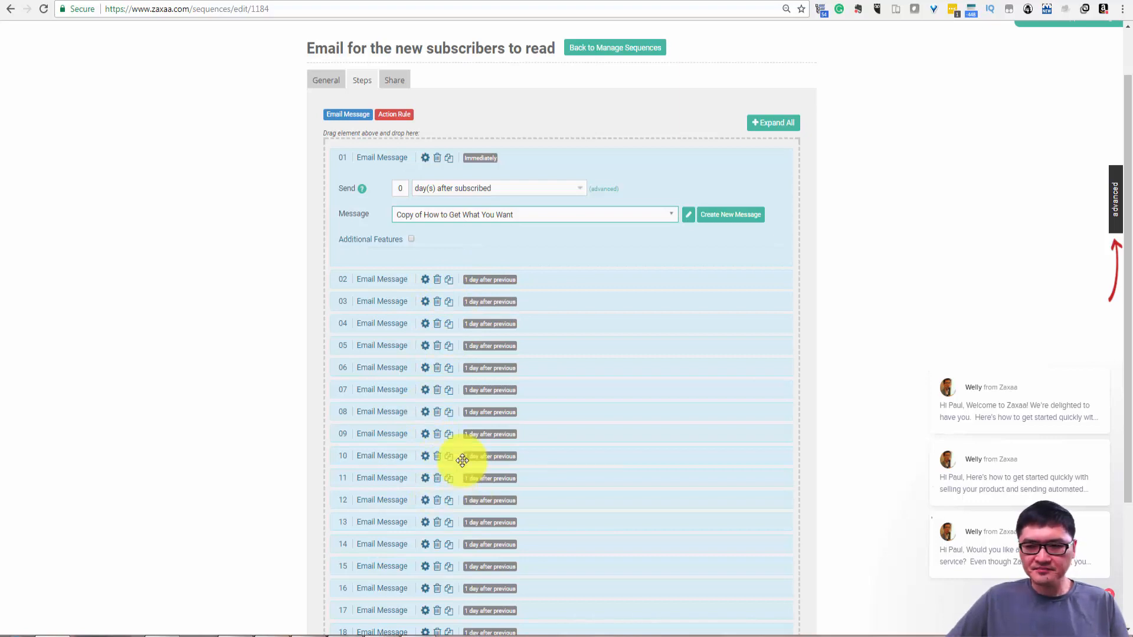
Assign "5 survival skills for a better life" to email step 04 and "Using mind maps as a time management tool" to email step 05.
{"action": "left_click", "coordinate": [425, 325]}
{"action": "left_click", "coordinate": [481, 385]}
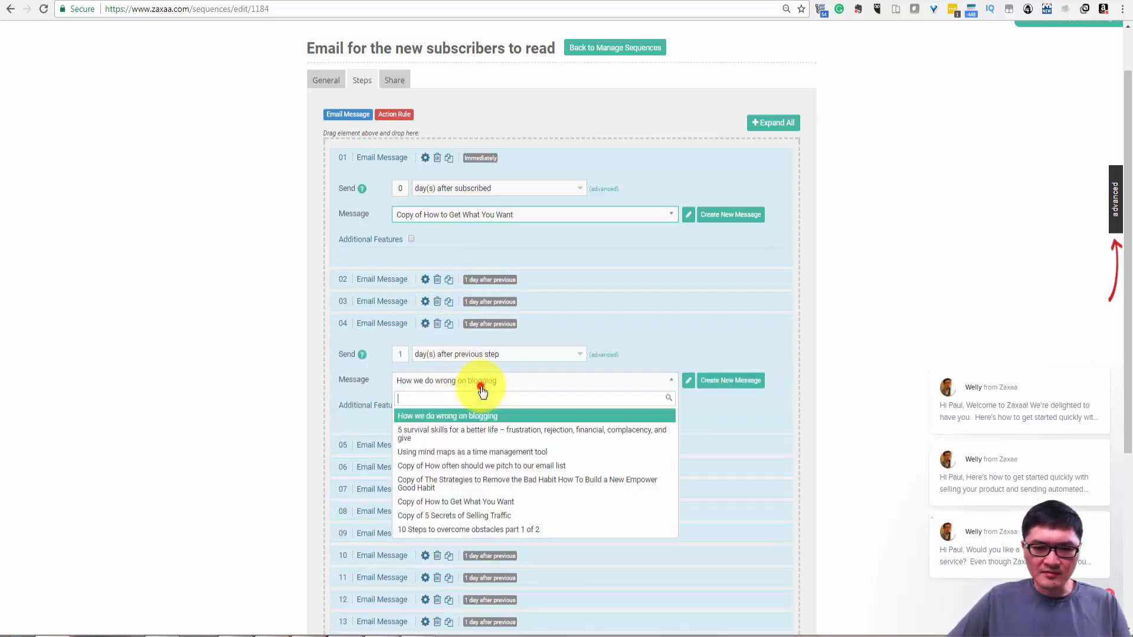
{"action": "left_click", "coordinate": [491, 432]}
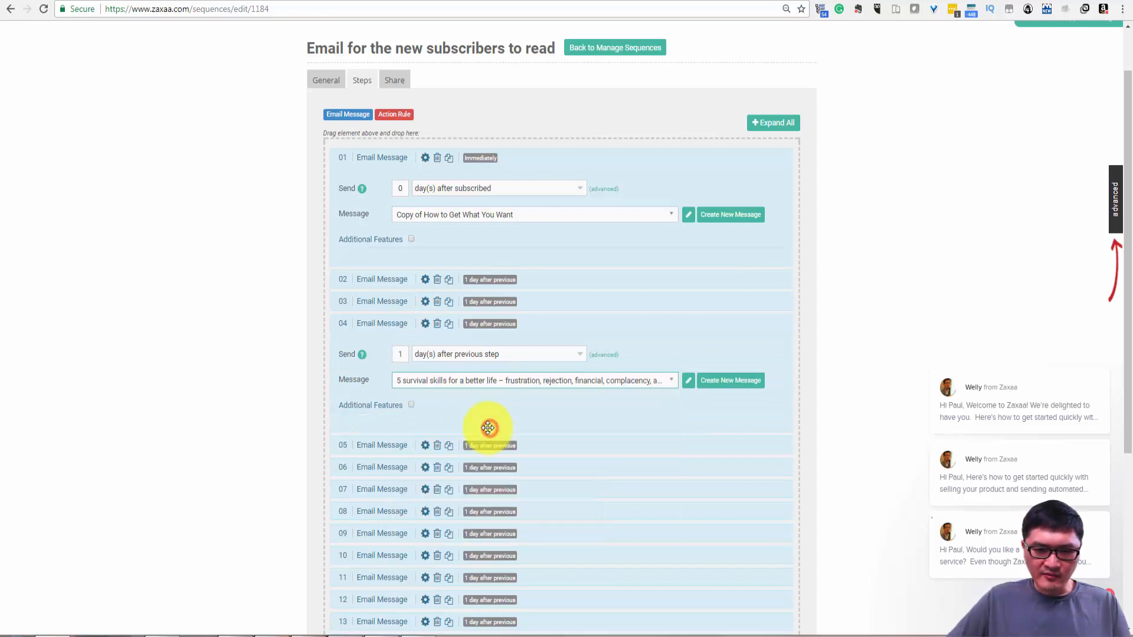
{"action": "left_click", "coordinate": [424, 447]}
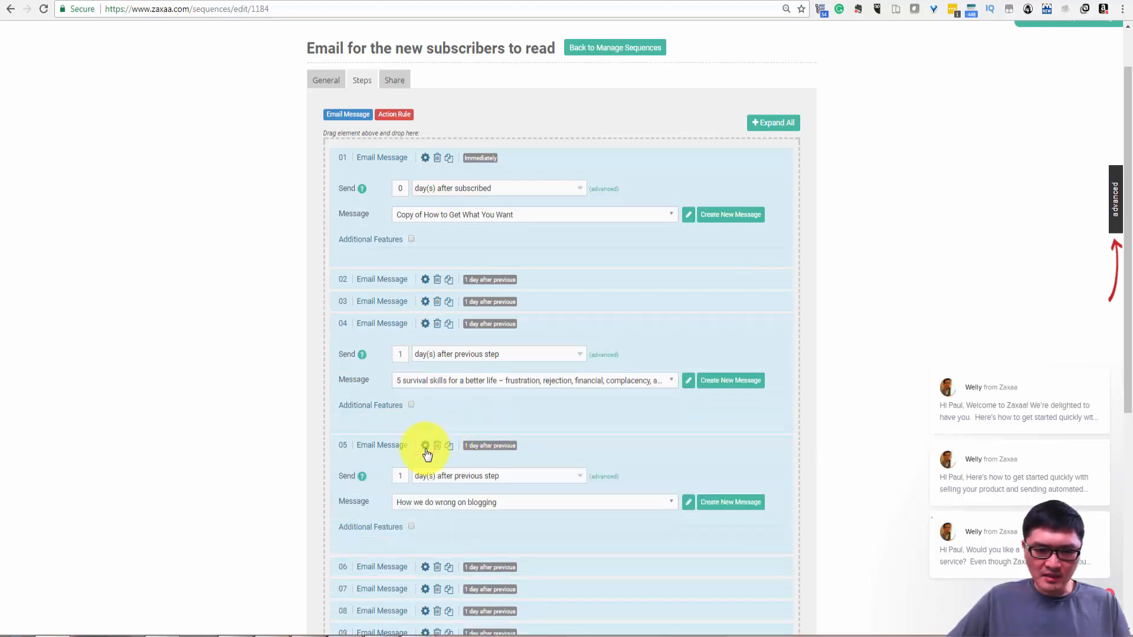
{"action": "left_click", "coordinate": [437, 502]}
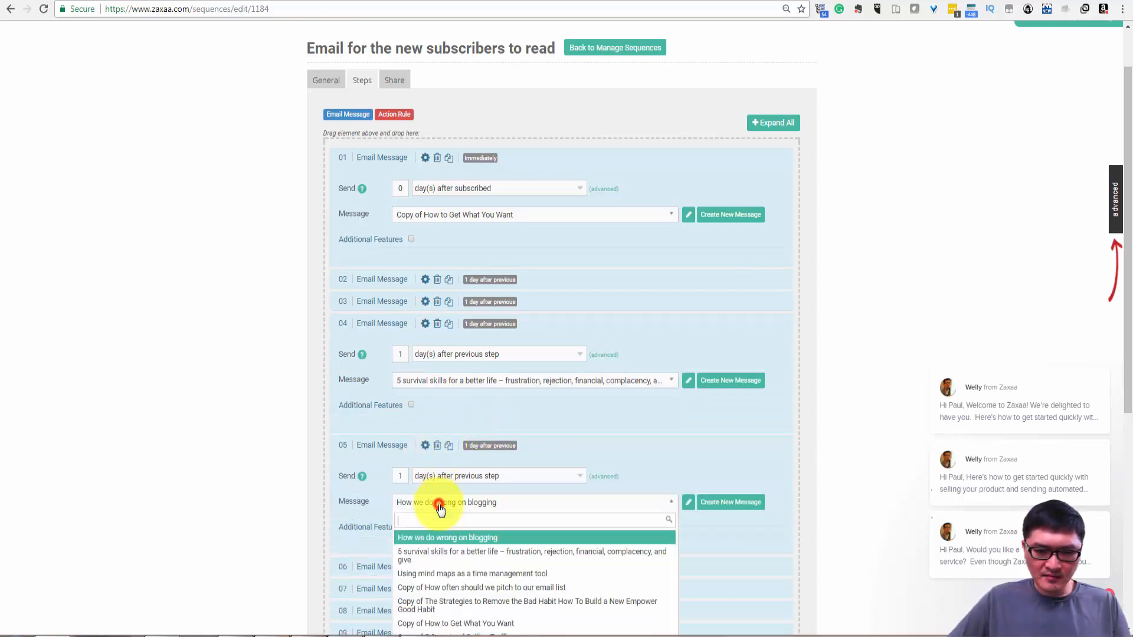
{"action": "left_click", "coordinate": [459, 576]}
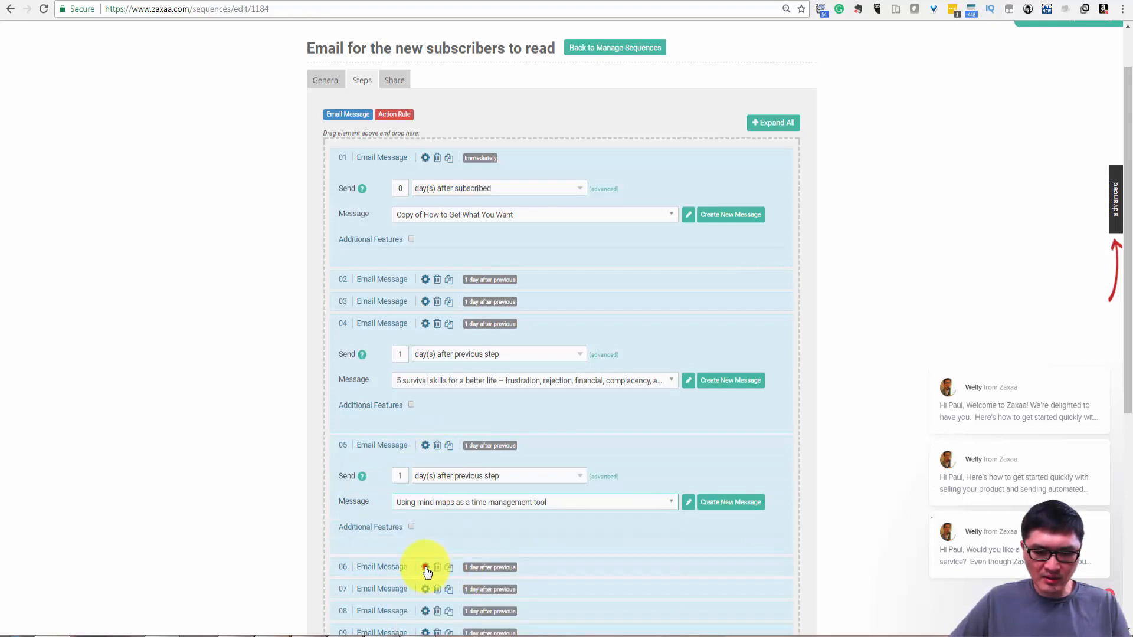
Expand email step 06 and assign it the message "Copy of How often should we pitch to our email list".
{"action": "left_click", "coordinate": [425, 567]}
{"action": "scroll", "coordinate": [479, 557], "scroll_direction": "down", "scroll_amount": 3}
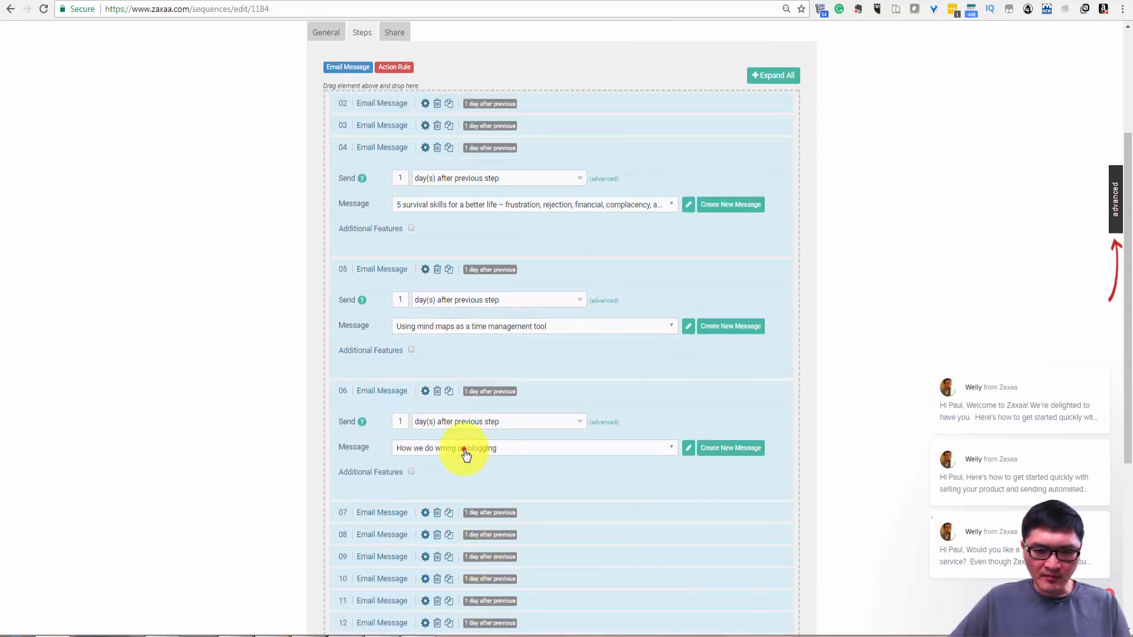
{"action": "left_click", "coordinate": [462, 448]}
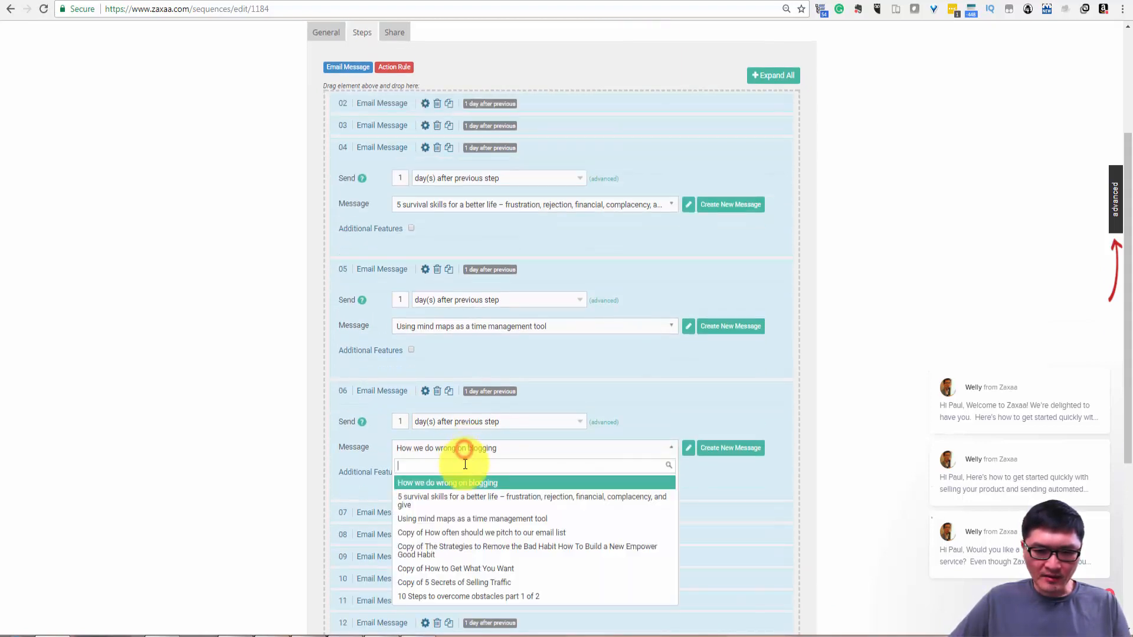
{"action": "left_click", "coordinate": [482, 533]}
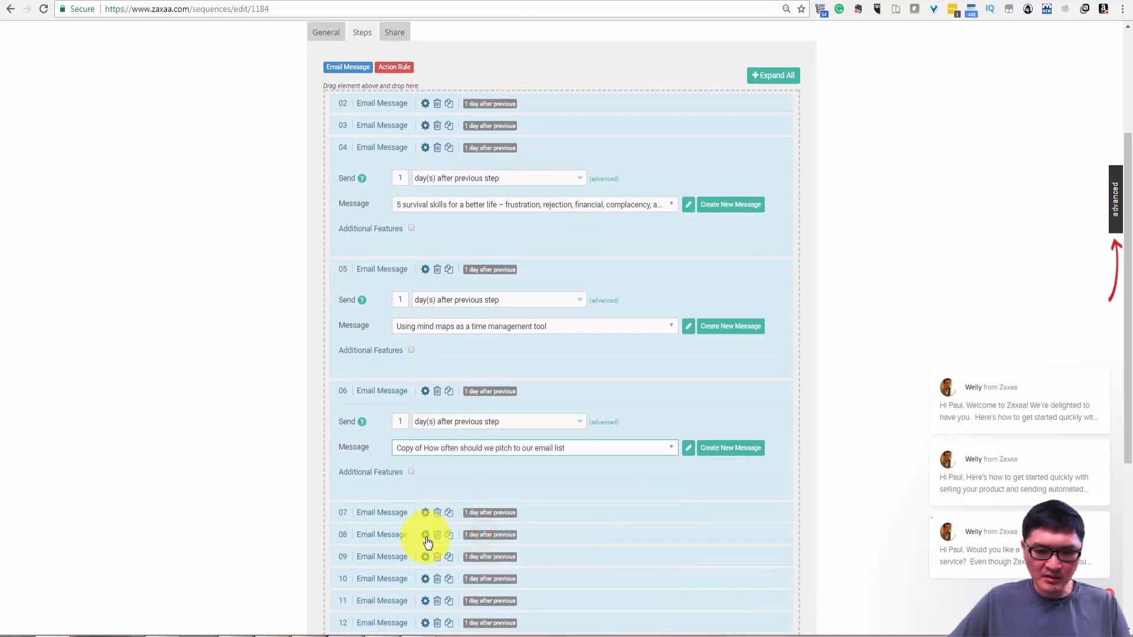
Expand email step 07 and assign it "Copy of The Strategies to Remove the Bad Habit How To Build a New Empower Good Habit".
{"action": "left_click", "coordinate": [427, 521]}
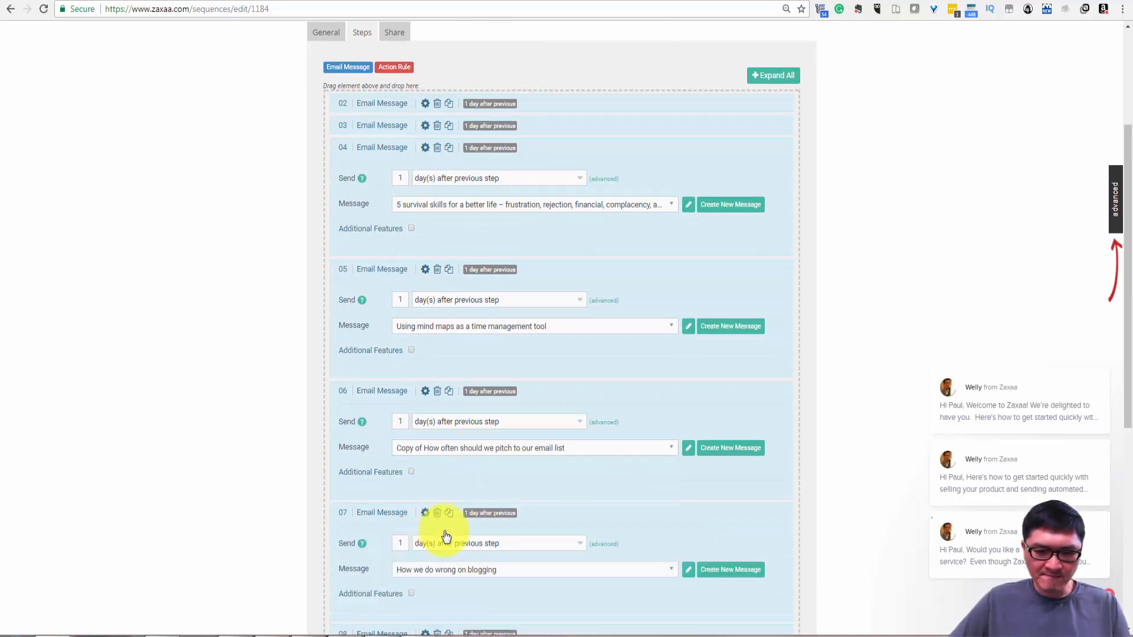
{"action": "left_click", "coordinate": [484, 570]}
{"action": "scroll", "coordinate": [502, 570], "scroll_direction": "down", "scroll_amount": 1}
{"action": "scroll", "coordinate": [504, 571], "scroll_direction": "down", "scroll_amount": 2}
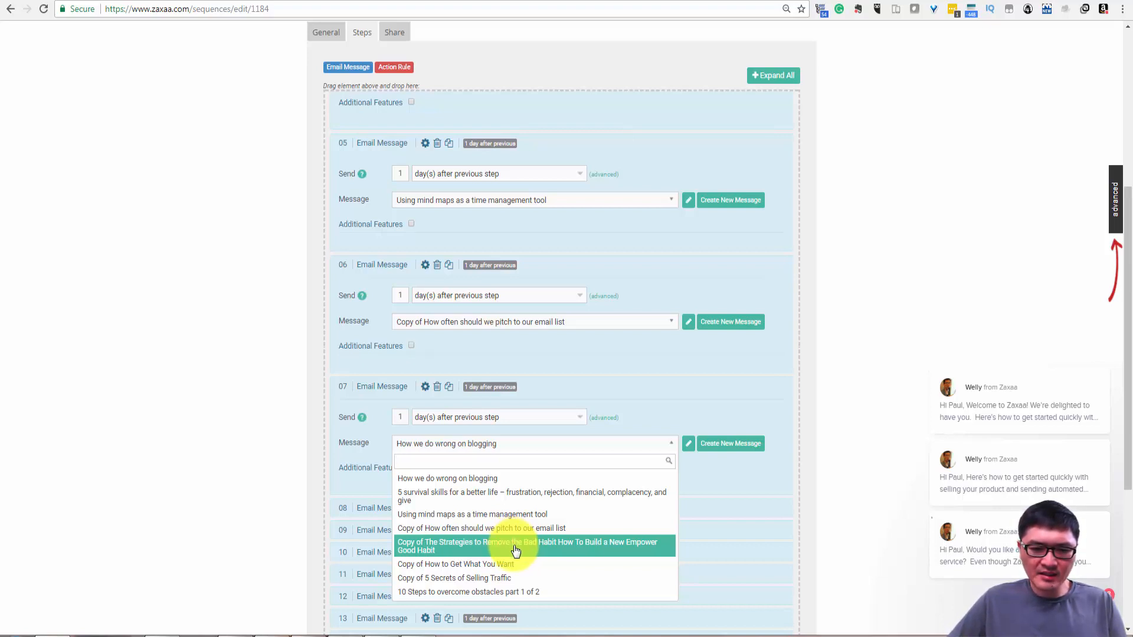
{"action": "left_click", "coordinate": [516, 551]}
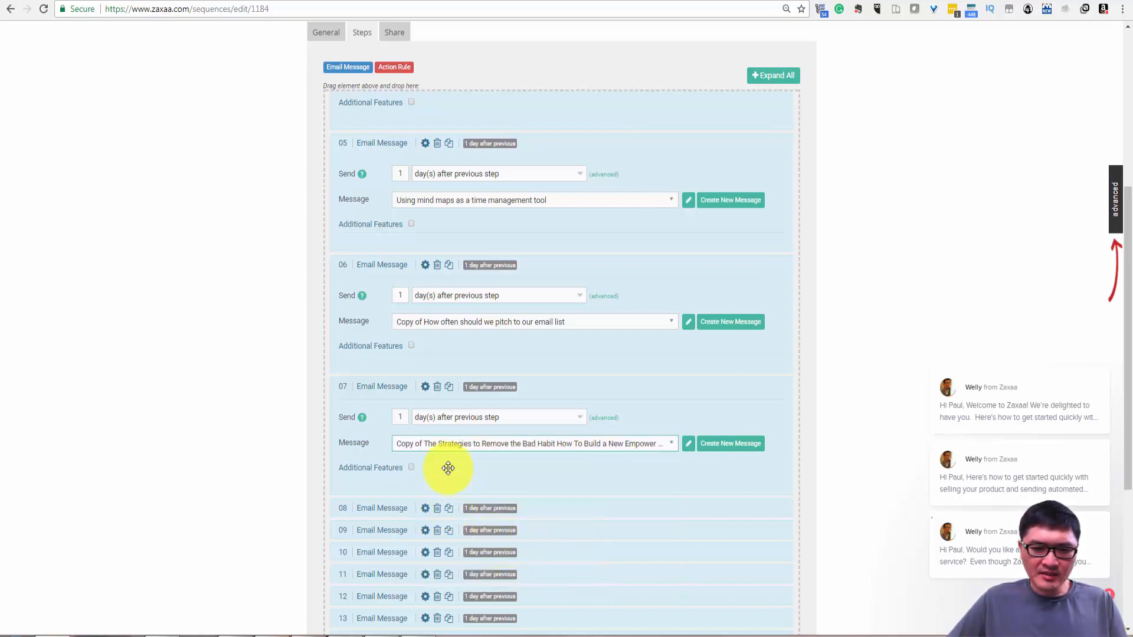
Expand email step 08 of the sequence and assign it the message "Copy of 5 Secrets of Selling Traffic".
{"action": "scroll", "coordinate": [428, 313], "scroll_direction": "up", "scroll_amount": 2}
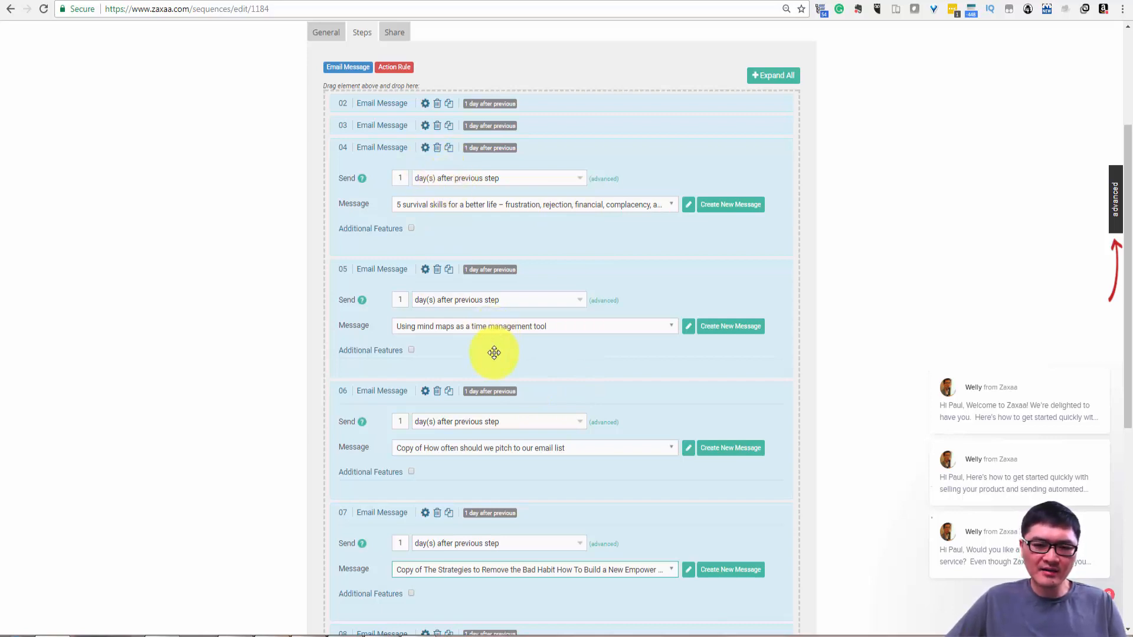
{"action": "scroll", "coordinate": [494, 351], "scroll_direction": "down", "scroll_amount": 2}
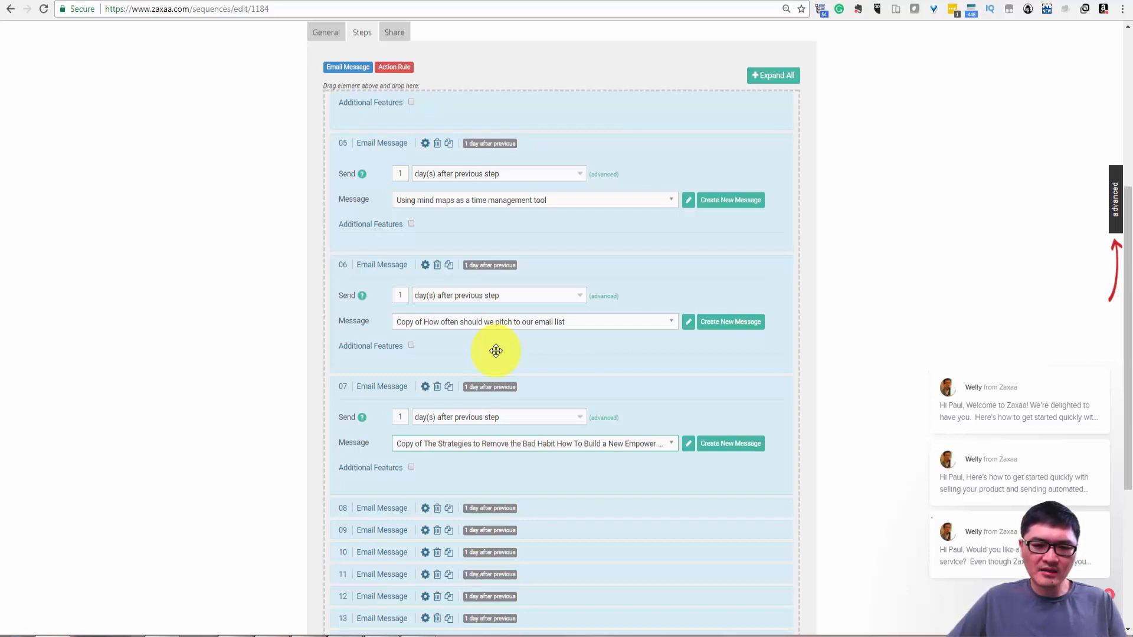
{"action": "scroll", "coordinate": [492, 349], "scroll_direction": "down", "scroll_amount": 1}
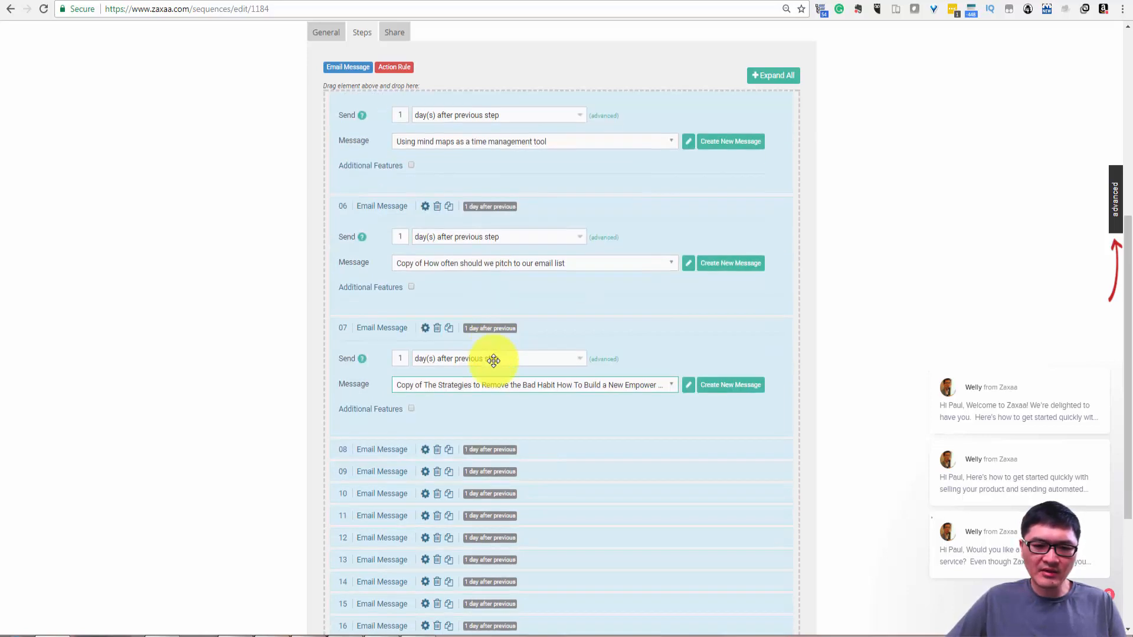
{"action": "left_click", "coordinate": [426, 445]}
{"action": "scroll", "coordinate": [475, 455], "scroll_direction": "down", "scroll_amount": 2}
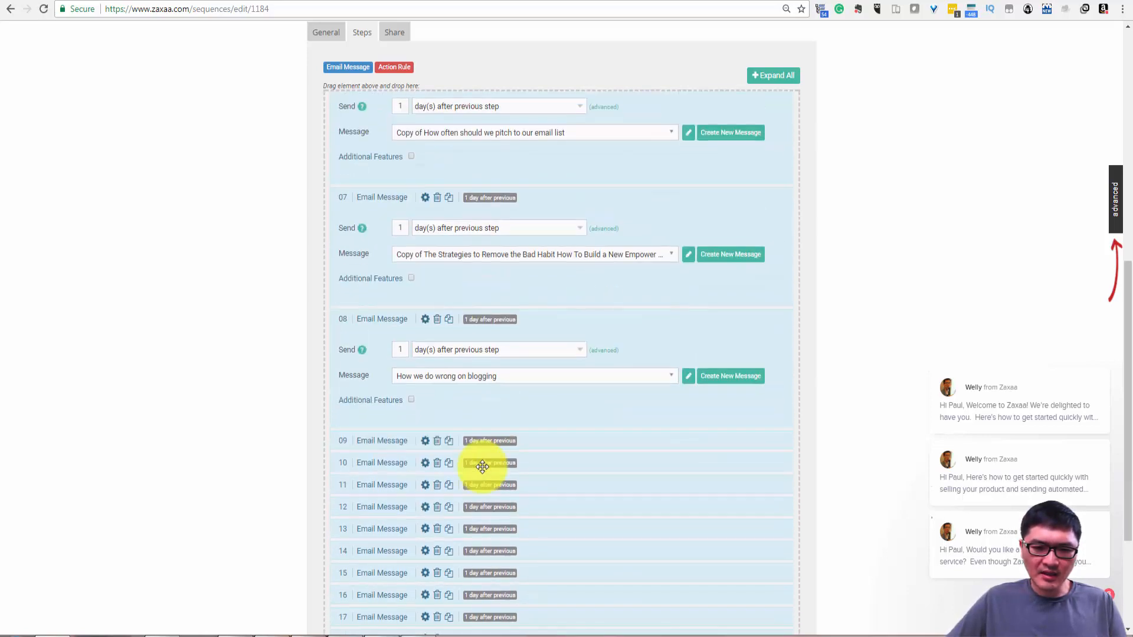
{"action": "left_click", "coordinate": [488, 383]}
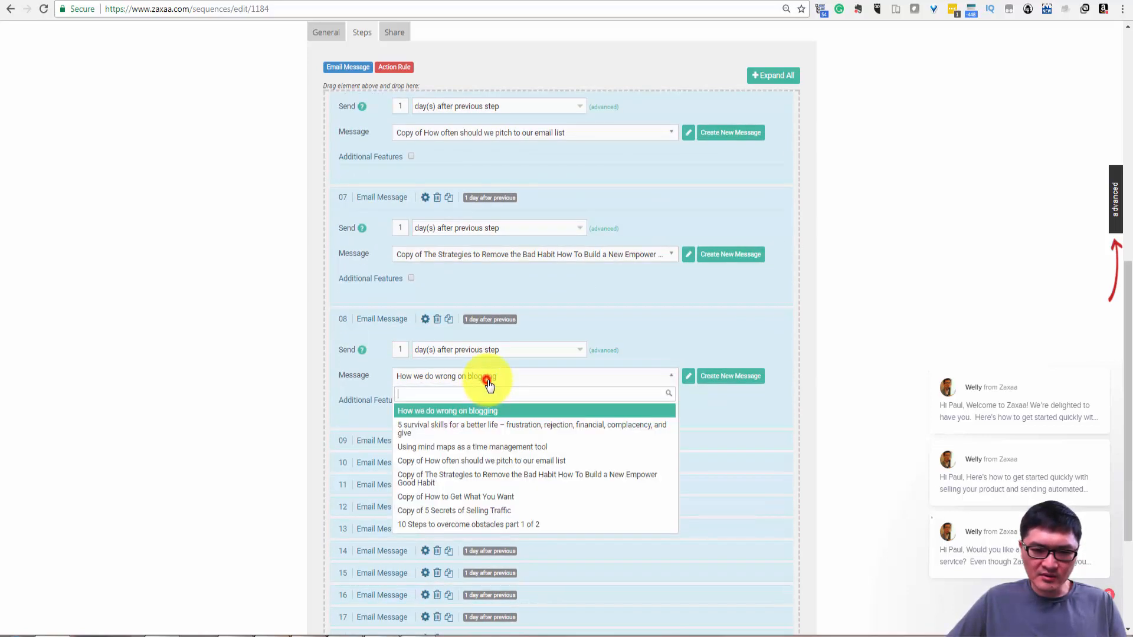
{"action": "left_click", "coordinate": [510, 513]}
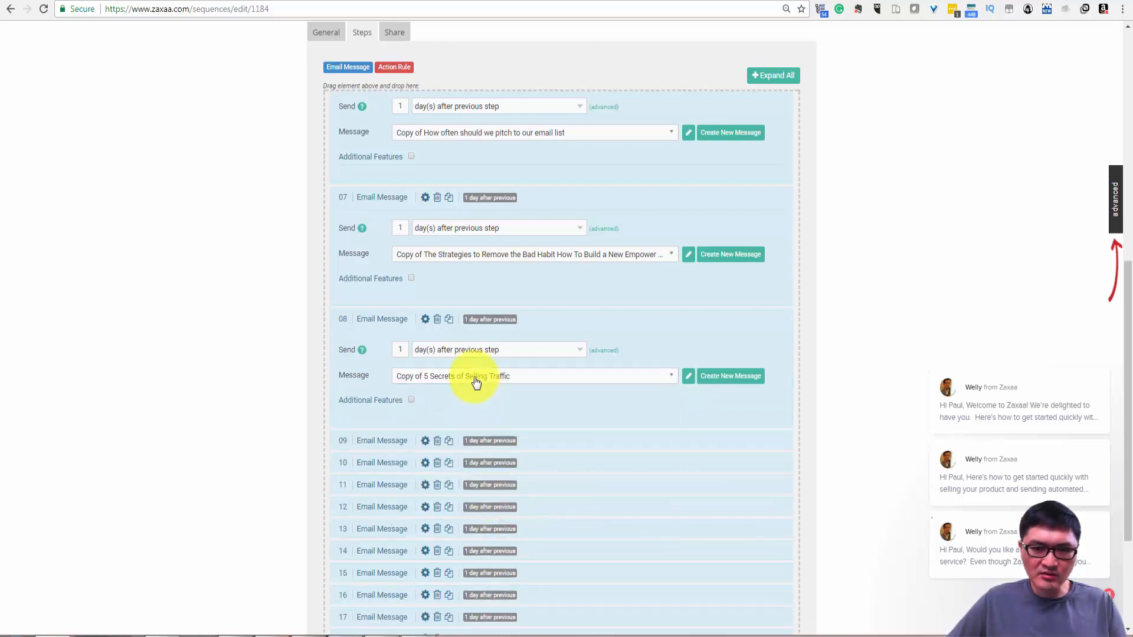
Expand email step 09 and choose "10 Steps to overcome obstacles part 1 of 2" as its message.
{"action": "scroll", "coordinate": [468, 287], "scroll_direction": "up", "scroll_amount": 3}
{"action": "scroll", "coordinate": [468, 286], "scroll_direction": "down", "scroll_amount": 3}
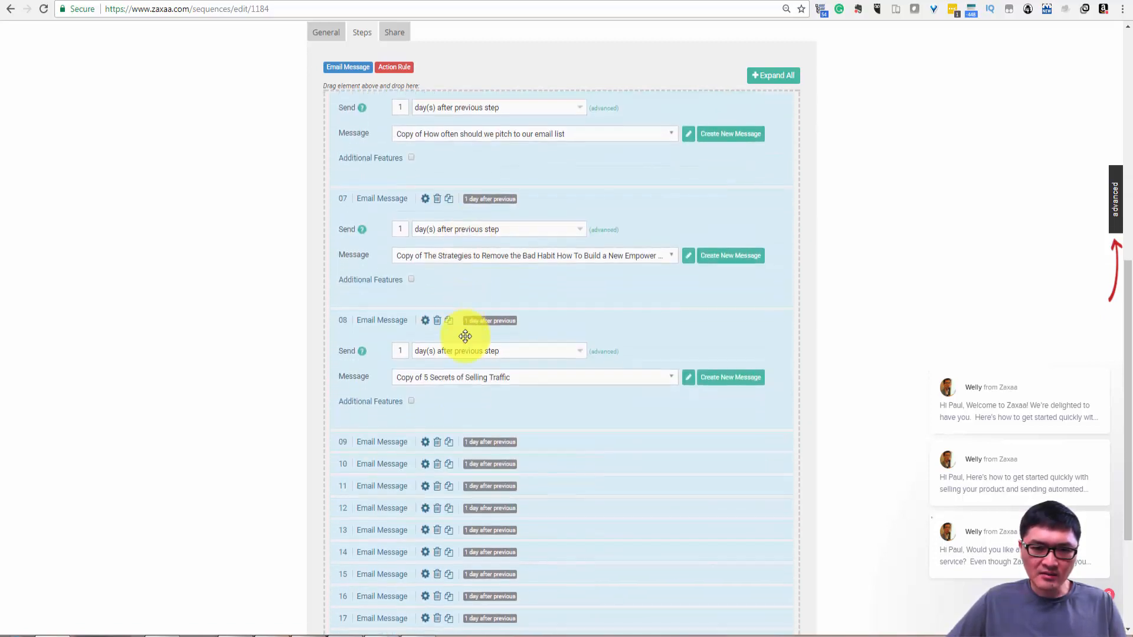
{"action": "left_click", "coordinate": [426, 443]}
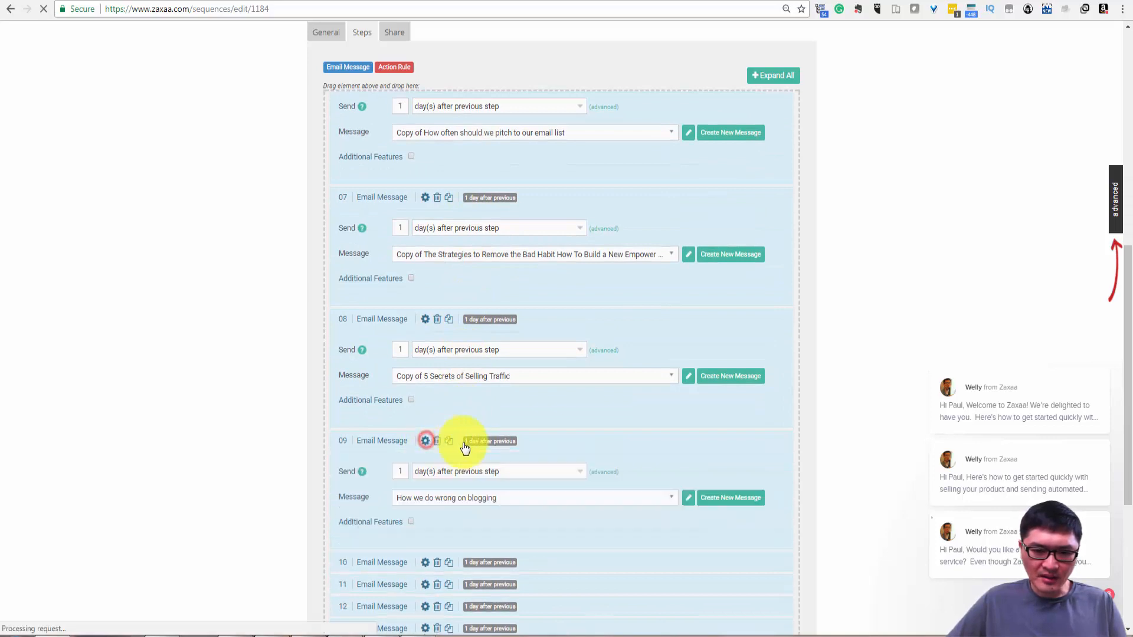
{"action": "left_click", "coordinate": [477, 498]}
{"action": "scroll", "coordinate": [496, 553], "scroll_direction": "down", "scroll_amount": 2}
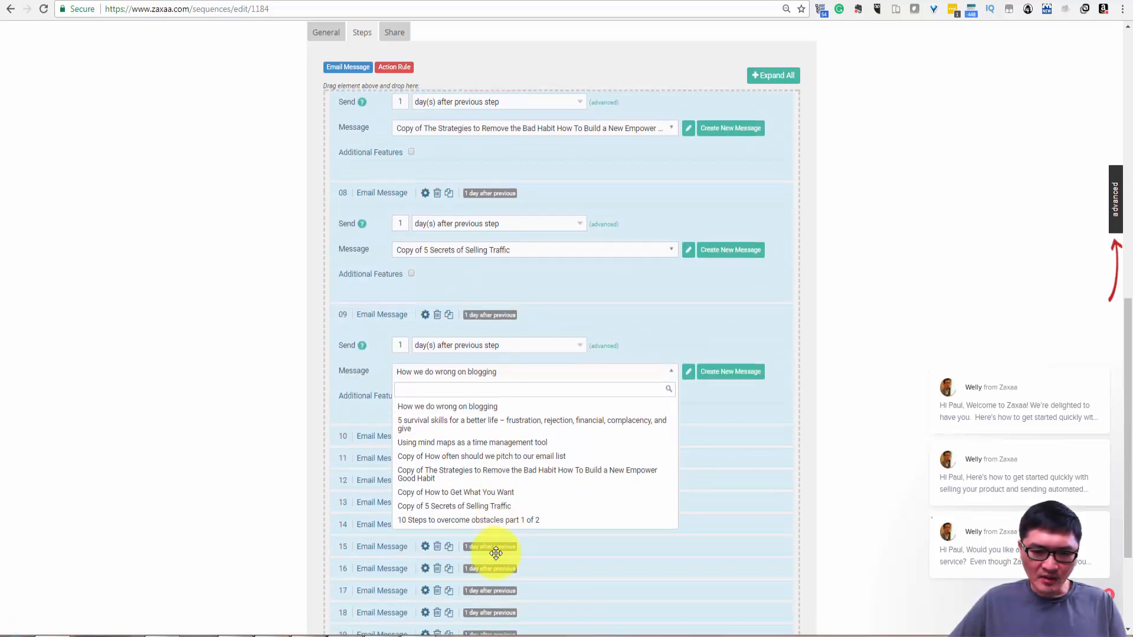
{"action": "left_click", "coordinate": [473, 521]}
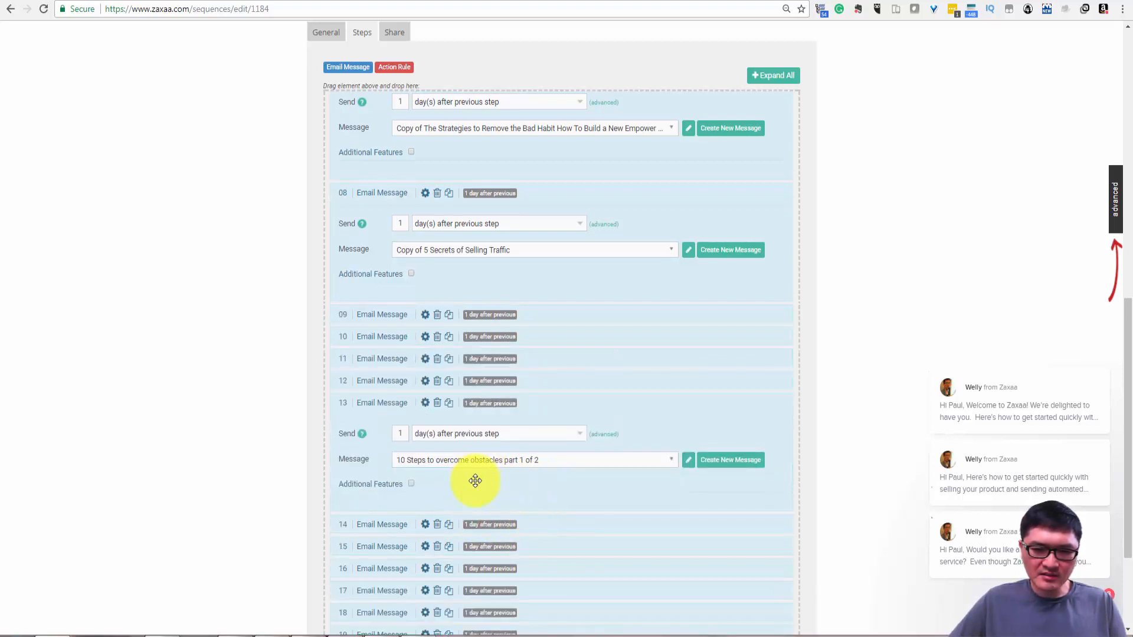
Expand email step 14 and look through its available messages without changing the choice.
{"action": "left_click", "coordinate": [425, 529]}
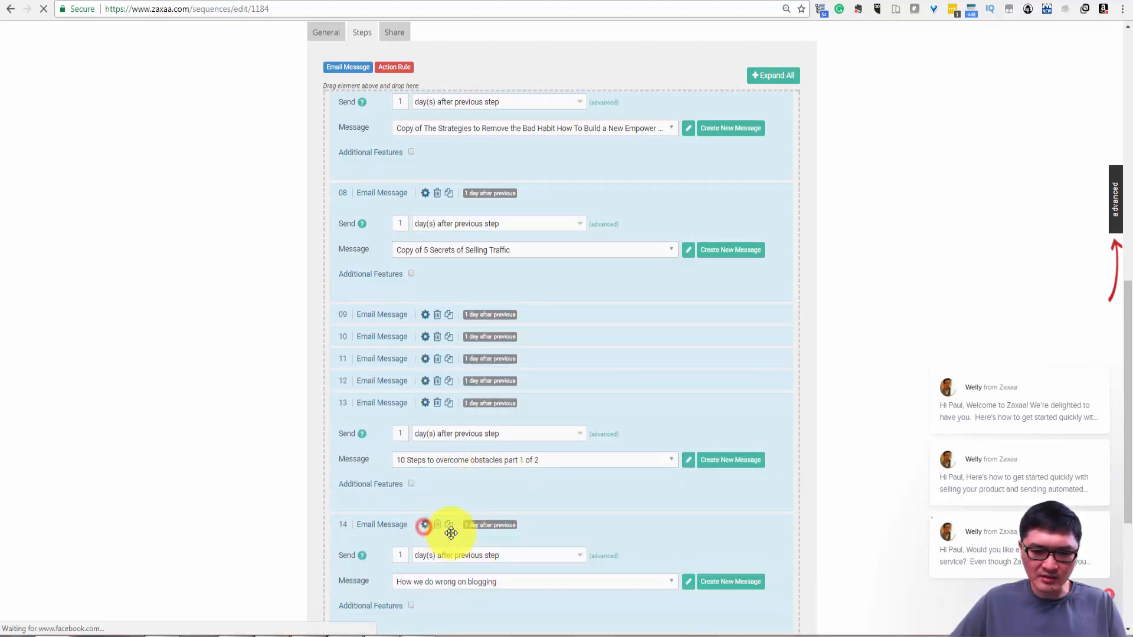
{"action": "scroll", "coordinate": [523, 553], "scroll_direction": "down", "scroll_amount": 2}
{"action": "left_click", "coordinate": [502, 460]}
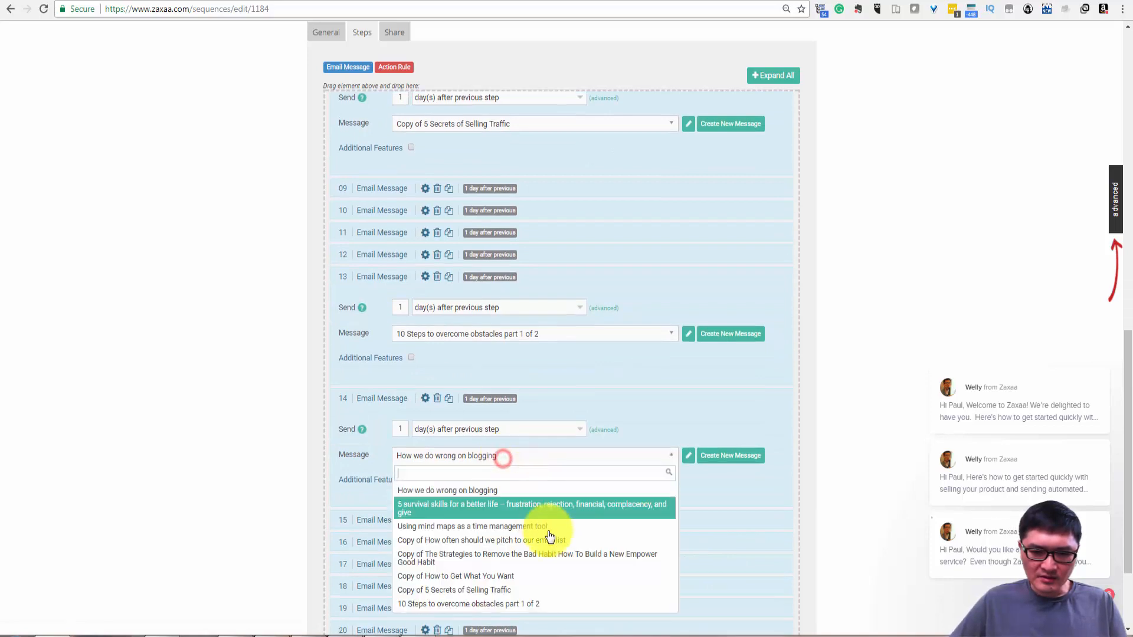
{"action": "left_click", "coordinate": [707, 500]}
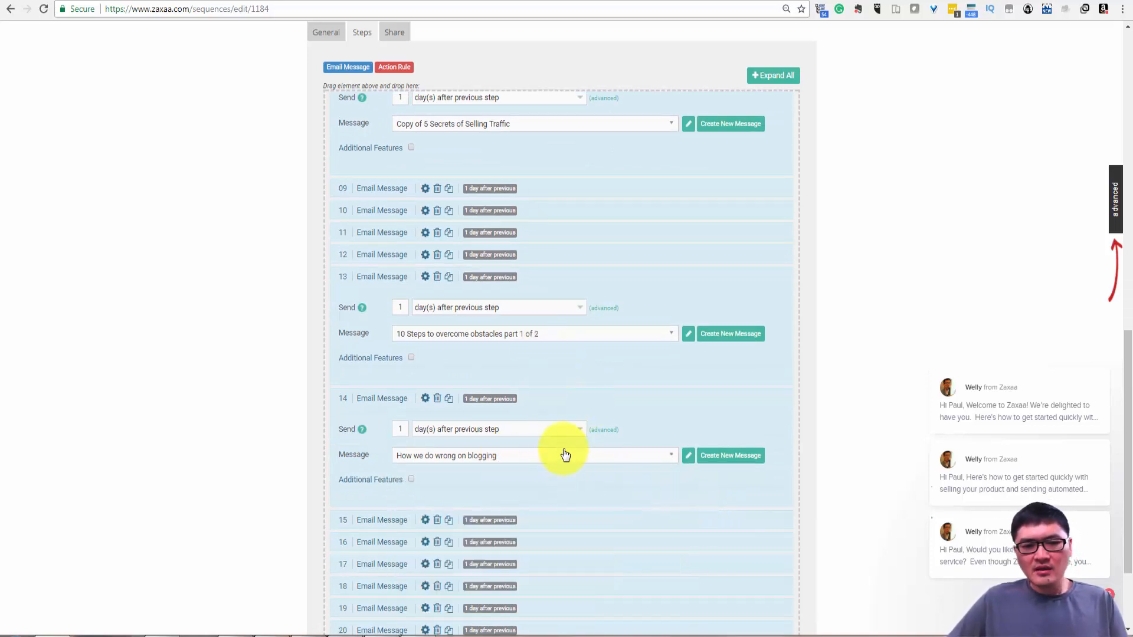
Save the new-subscriber email sequence with the messages assigned to its steps.
{"action": "scroll", "coordinate": [660, 534], "scroll_direction": "down", "scroll_amount": 2}
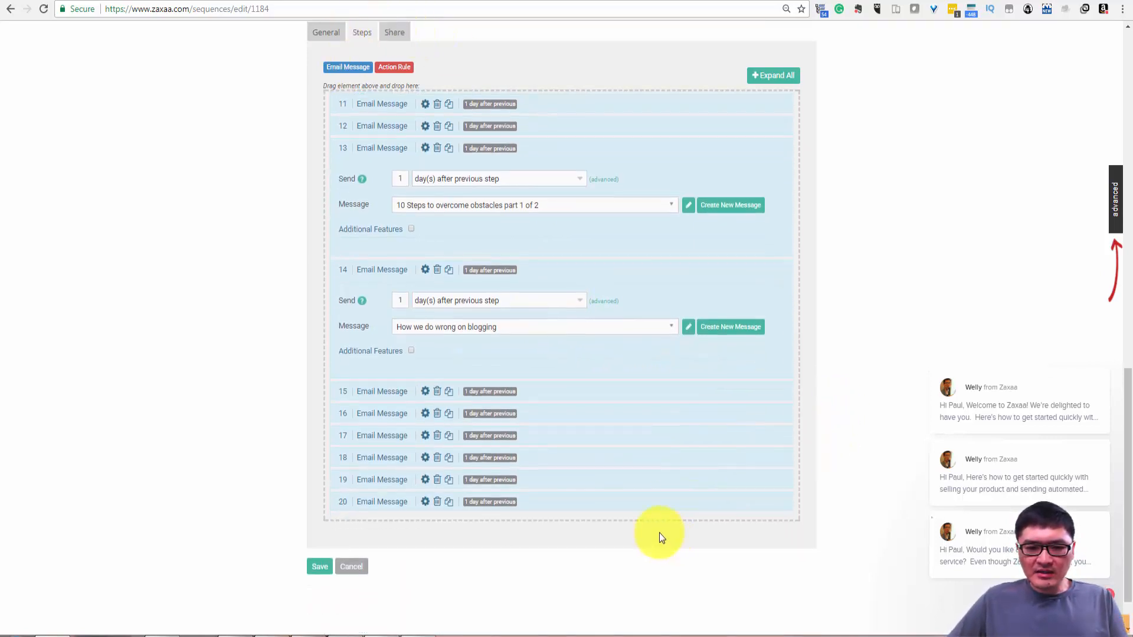
{"action": "scroll", "coordinate": [660, 534], "scroll_direction": "down", "scroll_amount": 1}
{"action": "left_click", "coordinate": [321, 511]}
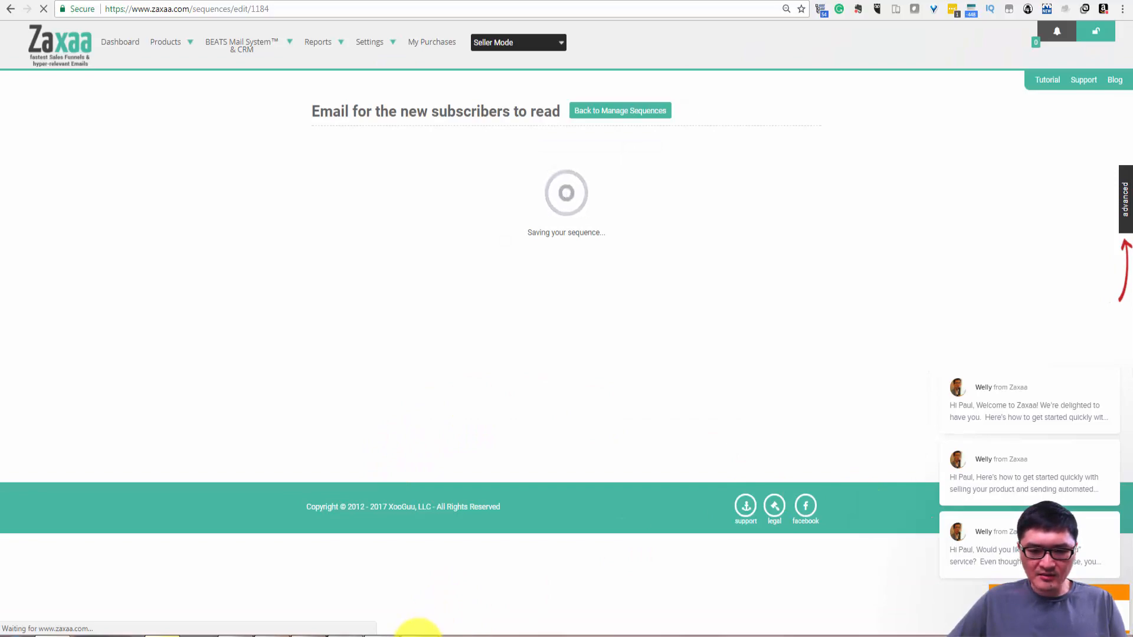
{"action": "left_click", "coordinate": [418, 628]}
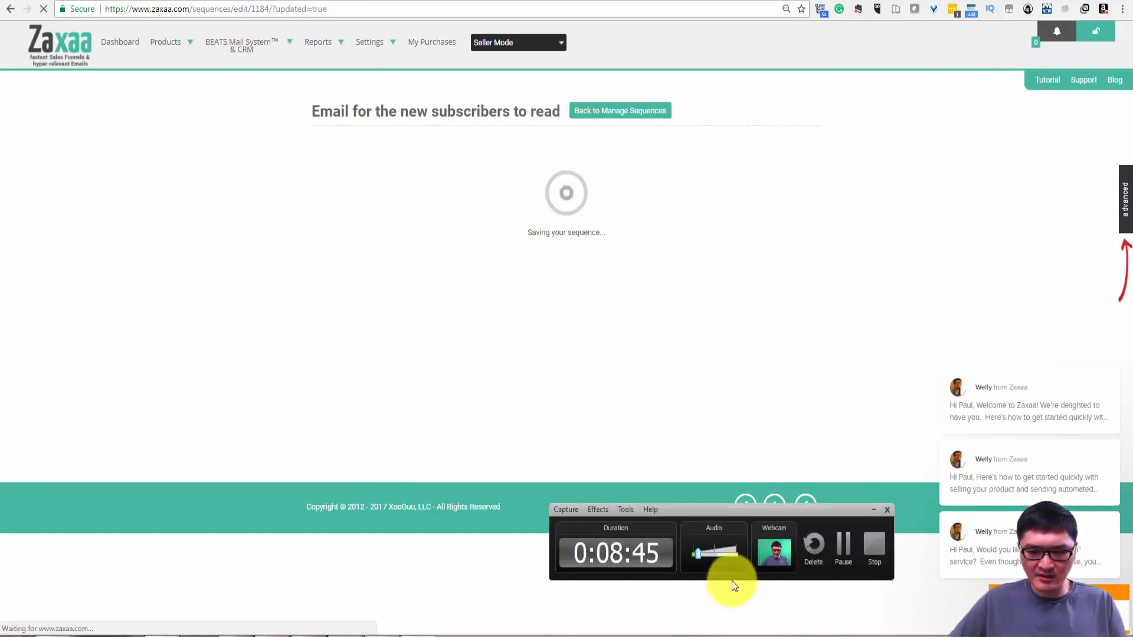